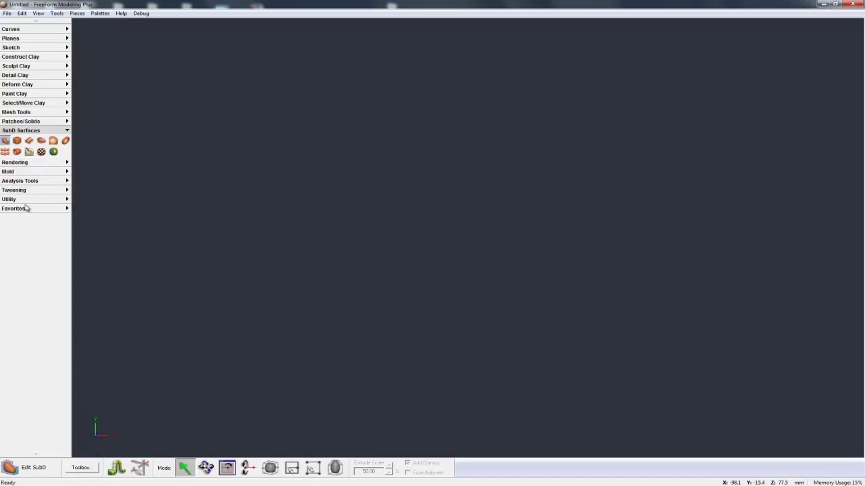
# Activate the Cube SubD tool with its default 100 mm dimensions
pyautogui.click(17, 141)
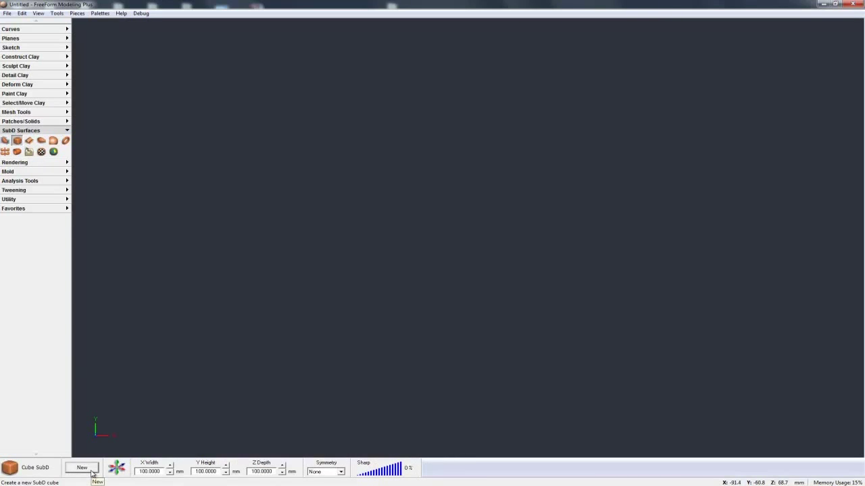
# Create a new 100 mm SubD cube body with Z Depth symmetry
pyautogui.click(329, 472)
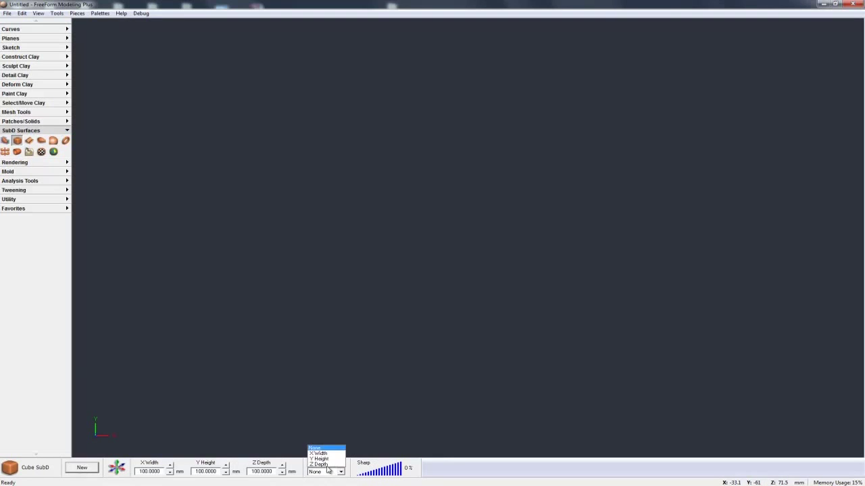
pyautogui.click(316, 464)
pyautogui.click(81, 468)
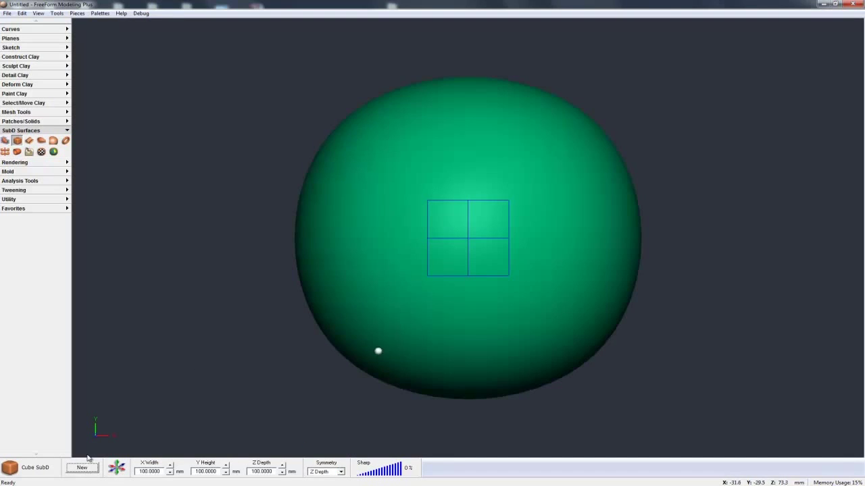
pyautogui.click(5, 142)
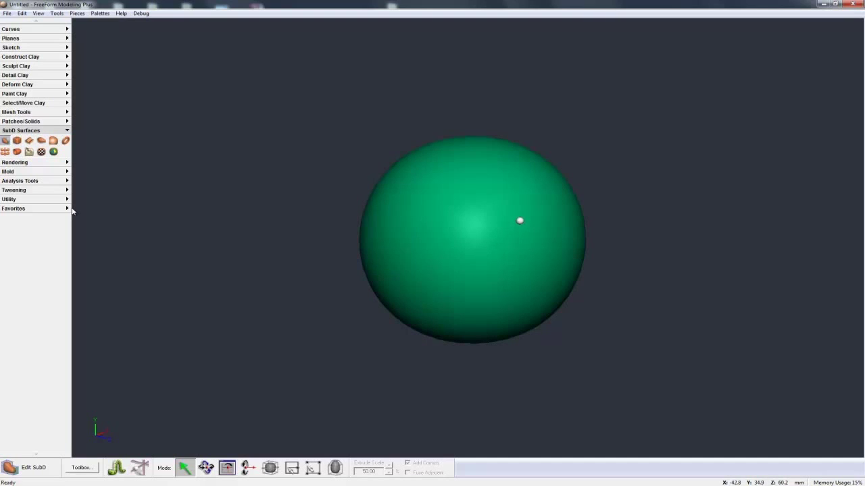
# Display the editable control cage around the SubD sphere
pyautogui.click(520, 221)
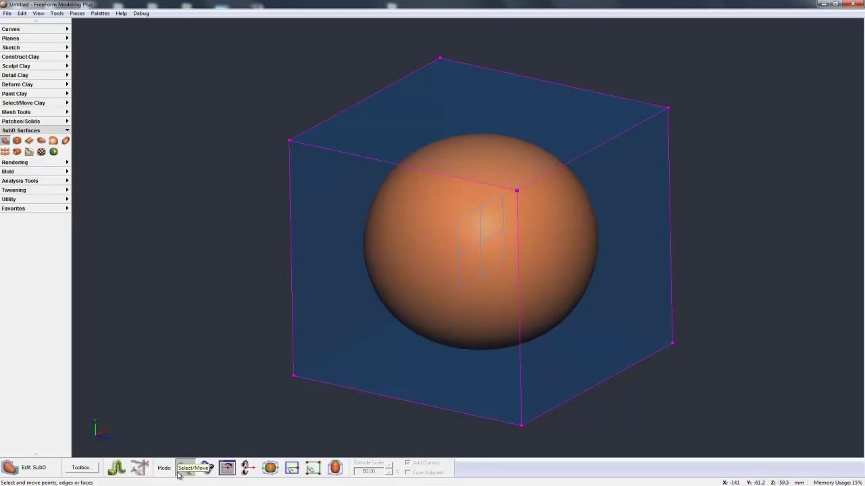
# In Select/Move mode, select the right-hand face of the cage
pyautogui.click(180, 473)
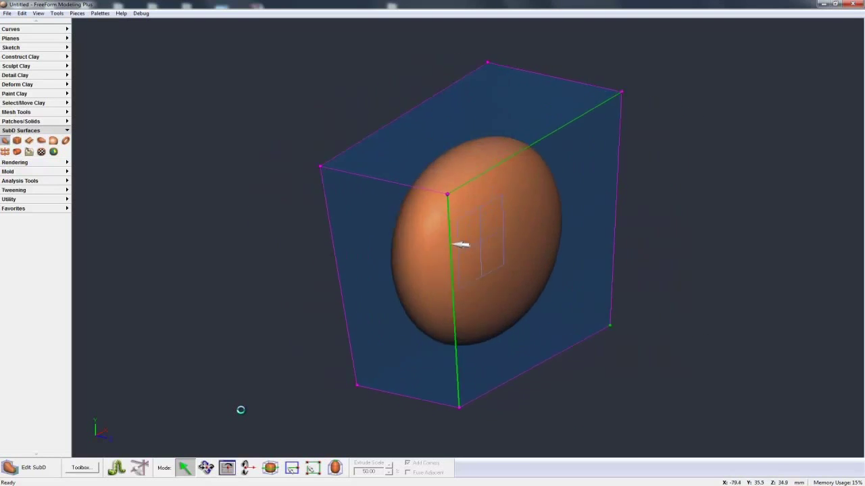
pyautogui.moveTo(529, 259)
pyautogui.mouseDown()
pyautogui.moveTo(473, 238)
pyautogui.moveTo(531, 251)
pyautogui.mouseUp()
pyautogui.click(596, 266)
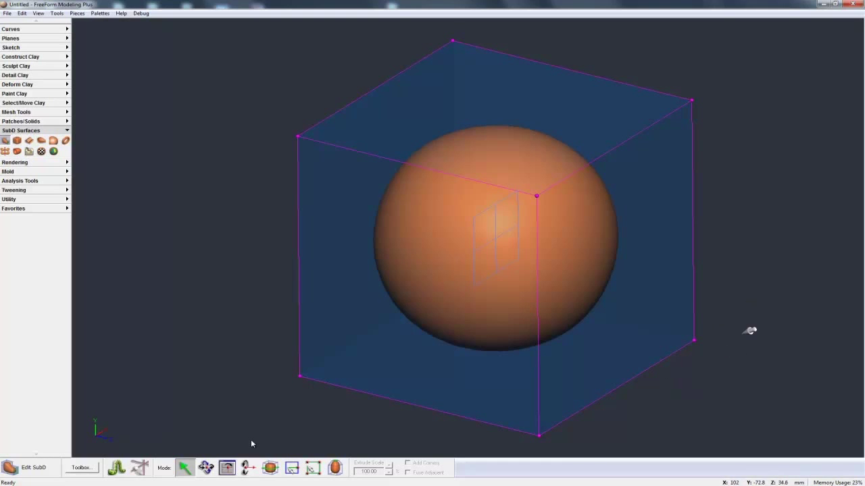
# In front view, box-select the cage's right corner points and rotate them inward
pyautogui.press('f')
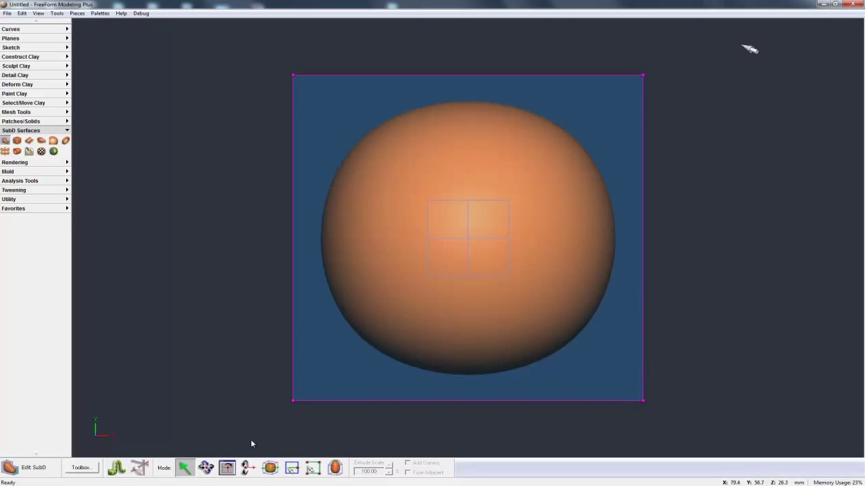
pyautogui.moveTo(741, 44)
pyautogui.mouseDown()
pyautogui.moveTo(620, 433)
pyautogui.moveTo(632, 425)
pyautogui.mouseUp()
pyautogui.moveTo(645, 78)
pyautogui.mouseDown()
pyautogui.moveTo(650, 87)
pyautogui.moveTo(573, 148)
pyautogui.moveTo(542, 77)
pyautogui.moveTo(505, 120)
pyautogui.moveTo(703, 143)
pyautogui.moveTo(610, 67)
pyautogui.moveTo(696, 106)
pyautogui.moveTo(627, 79)
pyautogui.mouseUp()
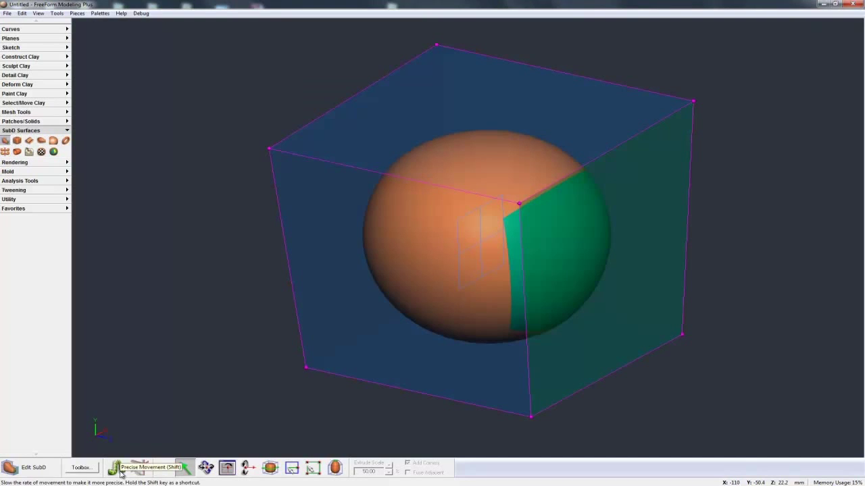
# Enable Precise Movement and test it by lowering and restoring the top cage edge
pyautogui.click(120, 473)
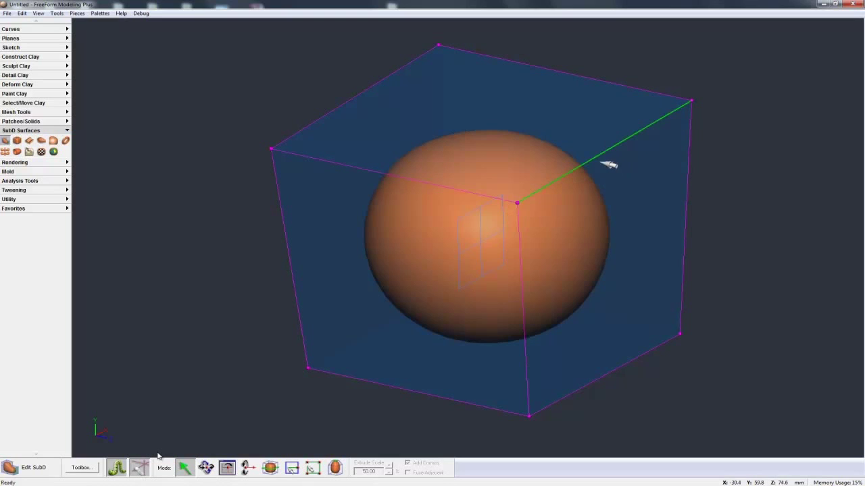
pyautogui.moveTo(610, 157); pyautogui.dragTo(610, 167)
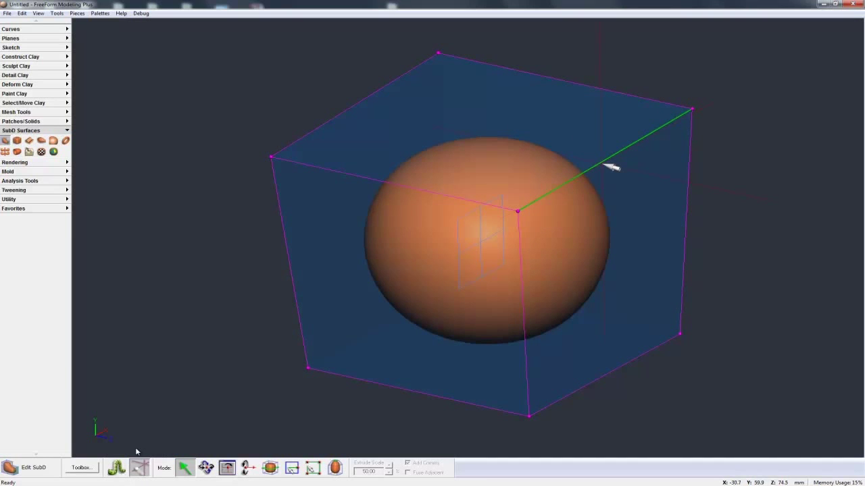
pyautogui.moveTo(610, 166)
pyautogui.mouseDown()
pyautogui.moveTo(610, 132)
pyautogui.moveTo(581, 257)
pyautogui.moveTo(611, 167)
pyautogui.mouseUp()
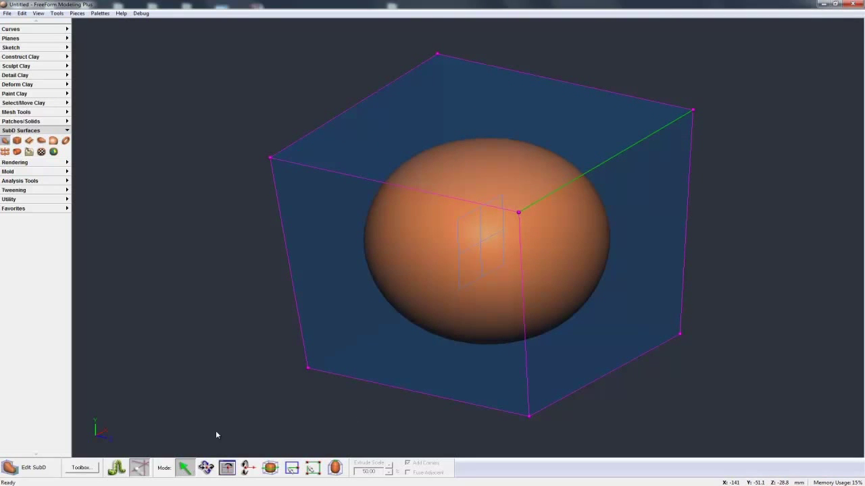
pyautogui.moveTo(460, 339)
pyautogui.mouseDown()
pyautogui.moveTo(423, 333)
pyautogui.moveTo(434, 343)
pyautogui.moveTo(452, 319)
pyautogui.mouseUp()
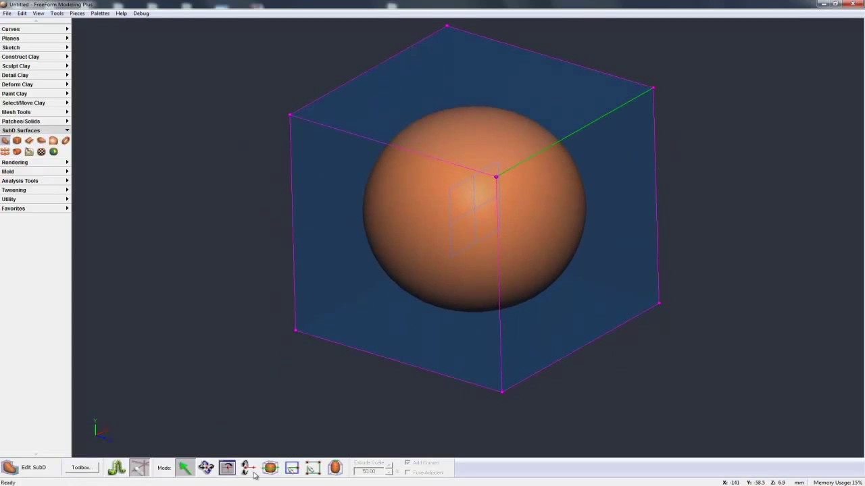
# In 3D Rotation mode, rotate a cage corner to stretch the sphere into an egg
pyautogui.click(206, 473)
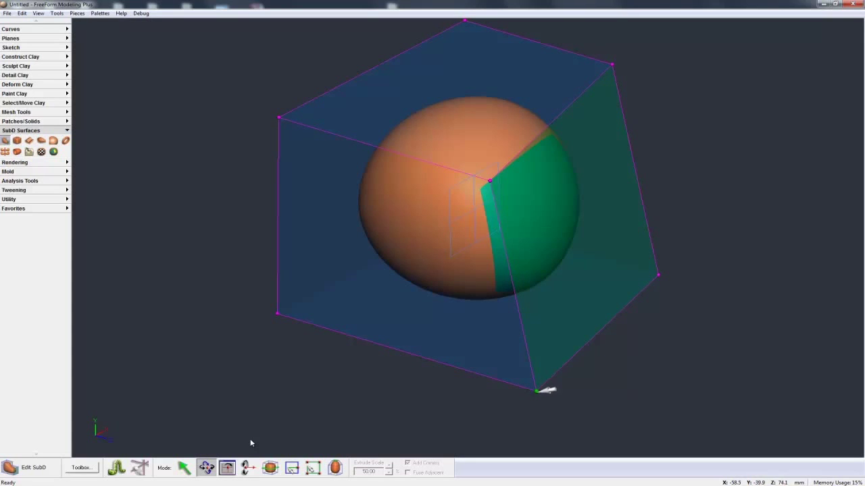
pyautogui.moveTo(535, 390)
pyautogui.mouseDown()
pyautogui.moveTo(628, 403)
pyautogui.moveTo(636, 392)
pyautogui.moveTo(567, 391)
pyautogui.mouseUp()
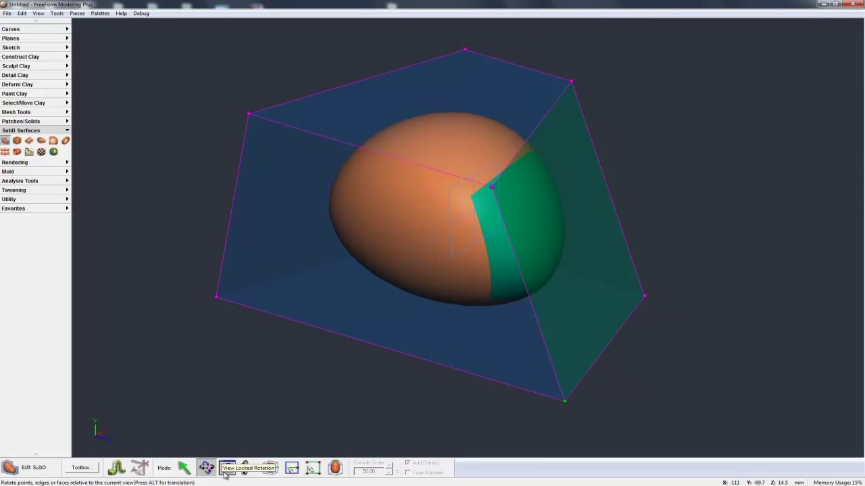
# Rotate the cage back to a square cube using View Locked Rotation mode
pyautogui.click(226, 471)
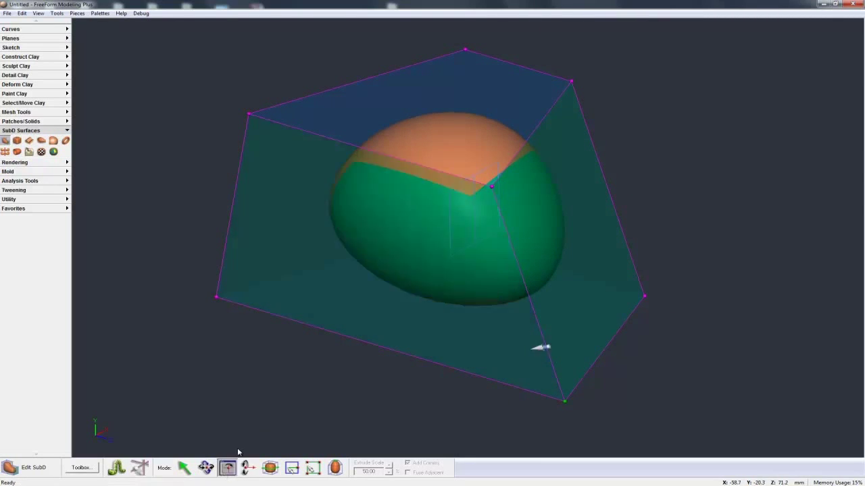
pyautogui.click(585, 342)
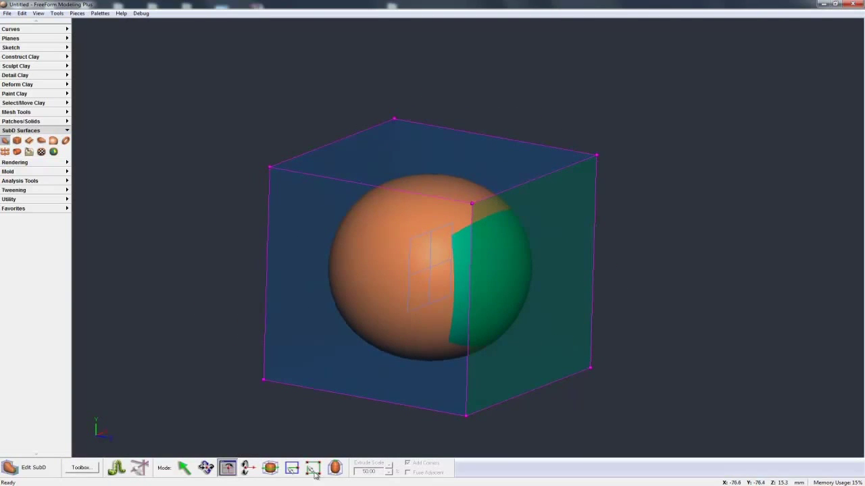
# Try Twist/Hinge mode on the cage, then return to Select/Move mode
pyautogui.click(245, 470)
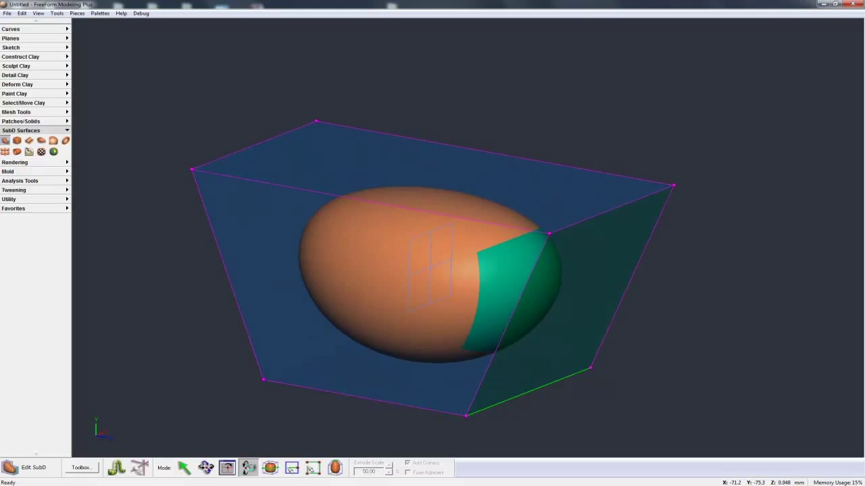
pyautogui.click(189, 471)
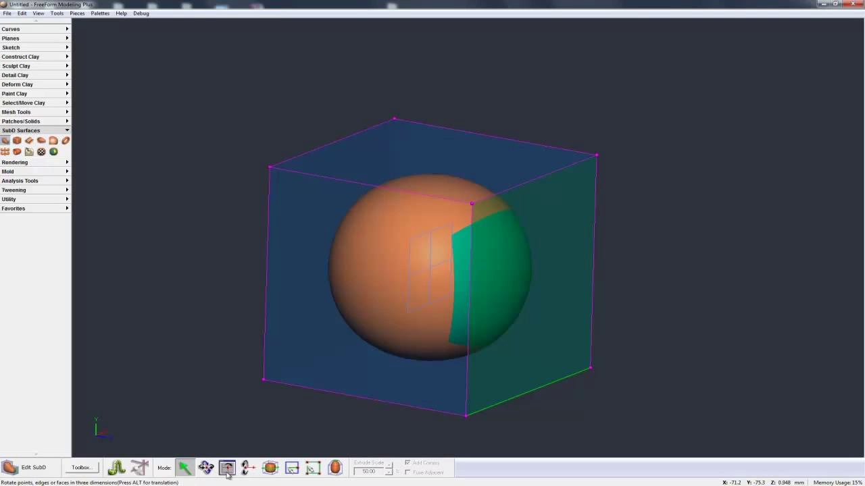
# Add two horizontal edge loops, sliding them near the bottom and top
pyautogui.click(271, 471)
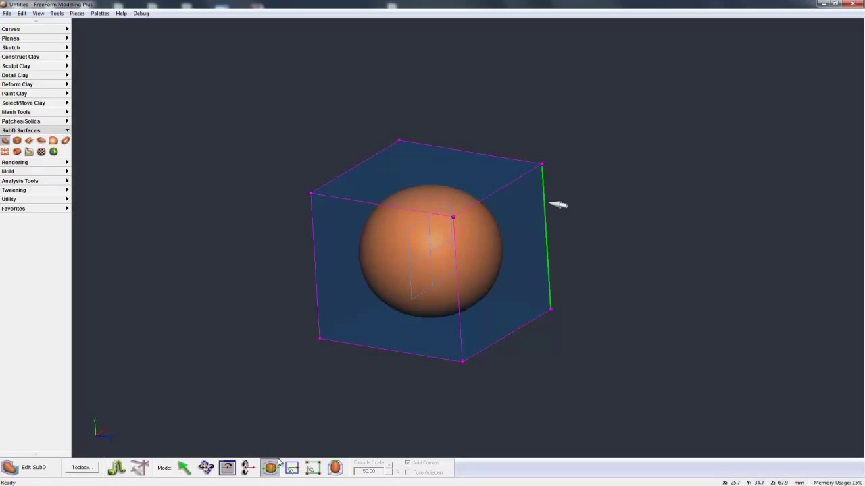
pyautogui.moveTo(558, 206)
pyautogui.mouseDown()
pyautogui.moveTo(558, 249)
pyautogui.moveTo(555, 199)
pyautogui.moveTo(560, 300)
pyautogui.mouseUp()
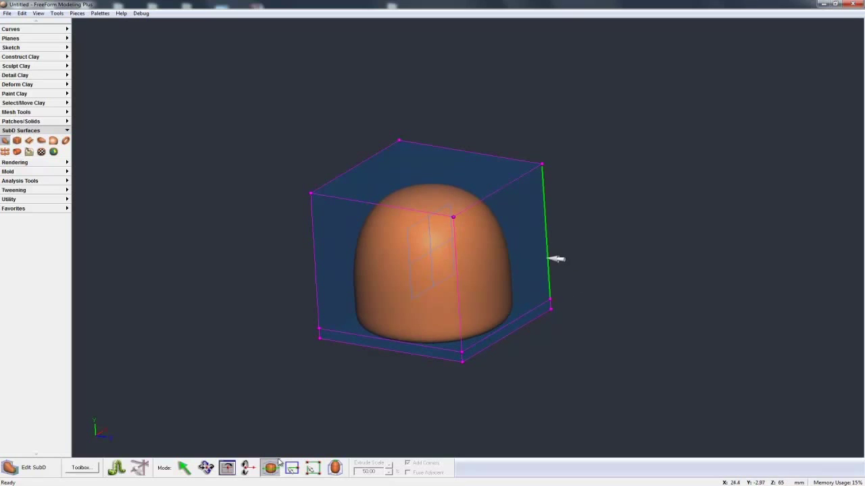
pyautogui.click(555, 234)
pyautogui.moveTo(555, 234); pyautogui.dragTo(551, 174)
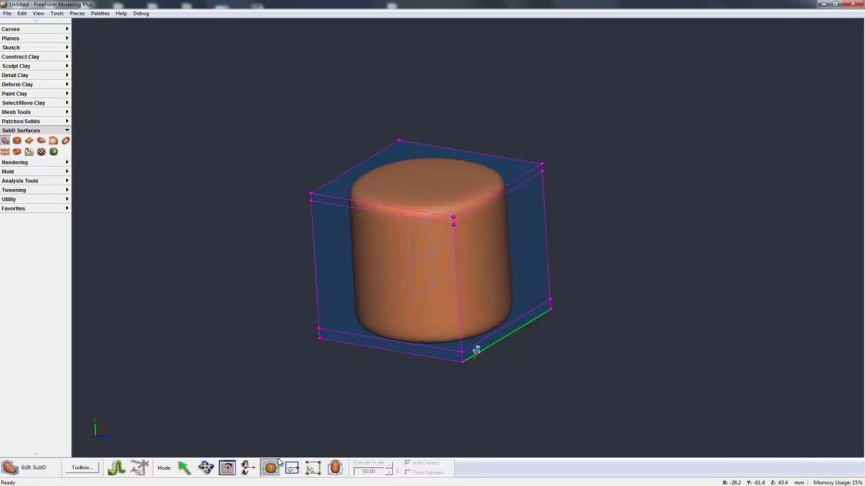
# Add edge loops beside the front vertical, top and right edges to sharpen the cube
pyautogui.moveTo(508, 393); pyautogui.dragTo(503, 378)
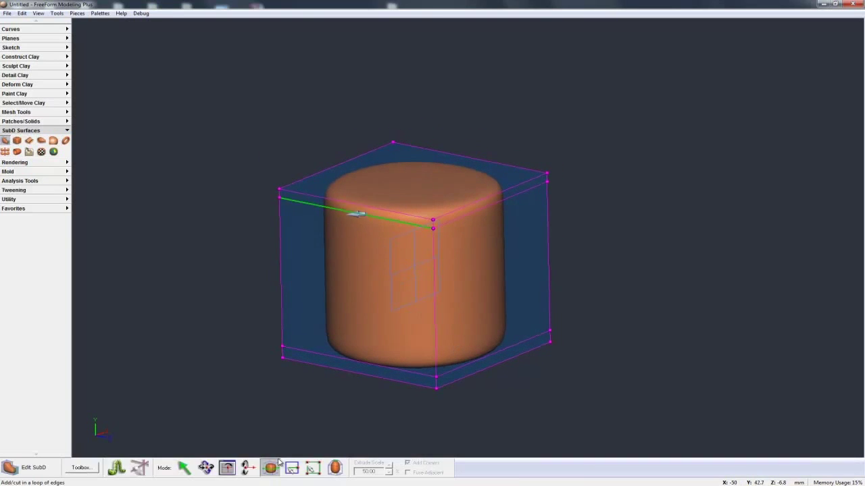
pyautogui.click(373, 204)
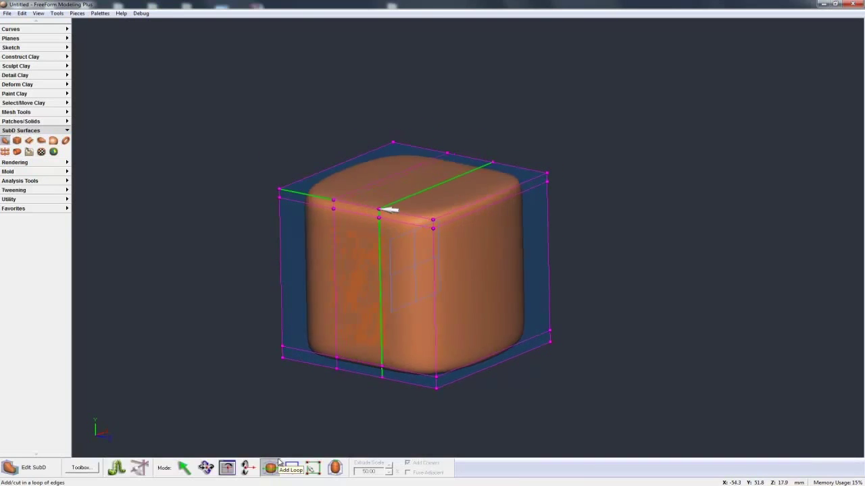
pyautogui.click(424, 216)
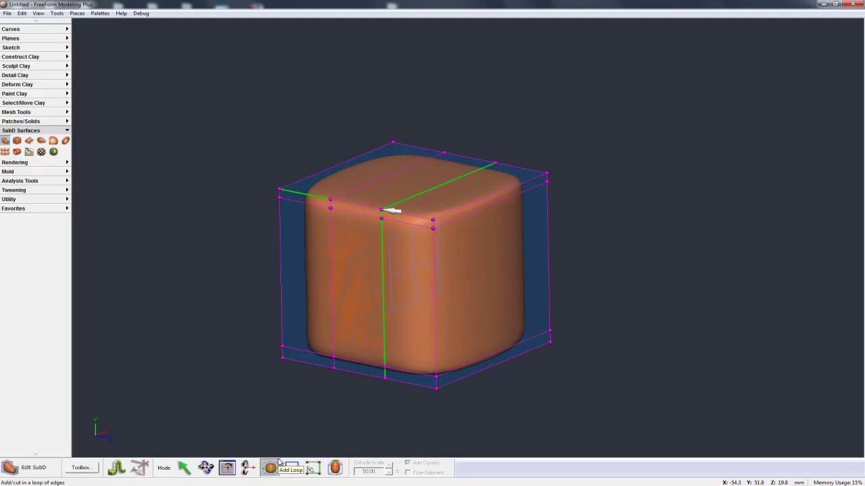
pyautogui.click(406, 211)
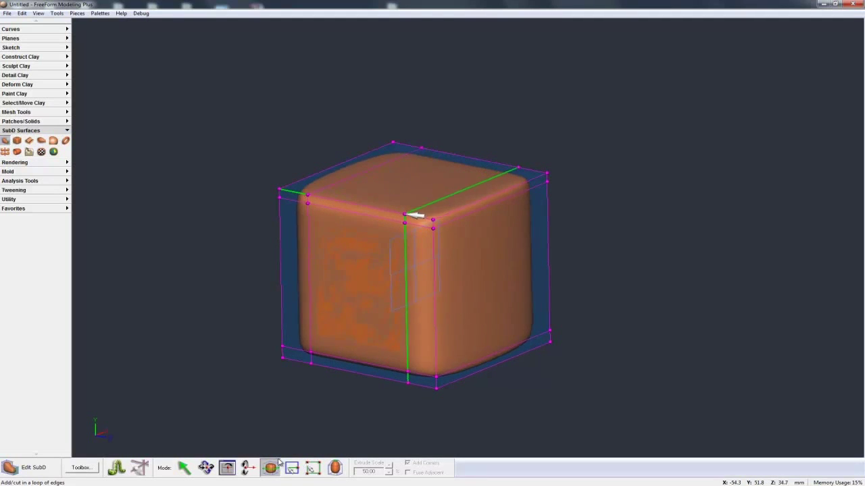
pyautogui.click(426, 219)
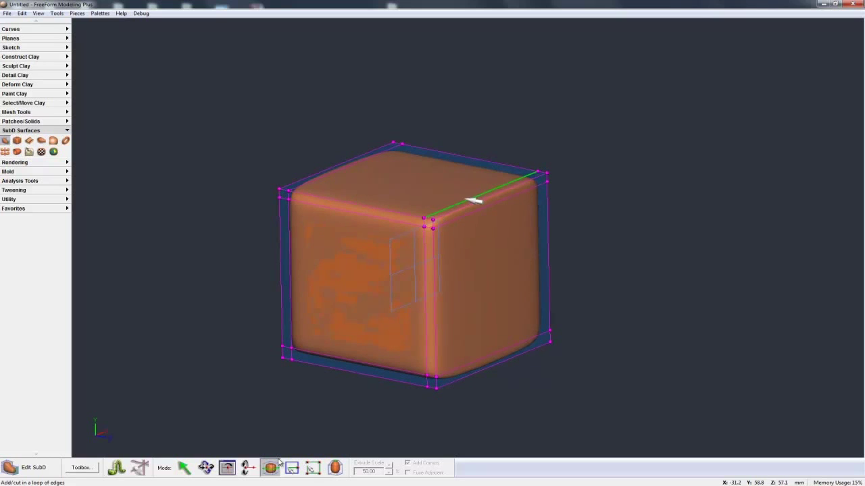
pyautogui.click(474, 202)
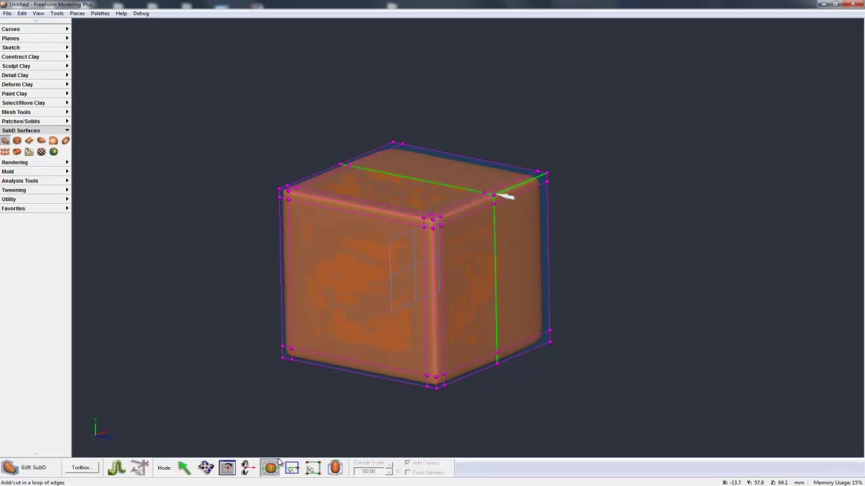
pyautogui.click(544, 181)
pyautogui.press('ctrl')
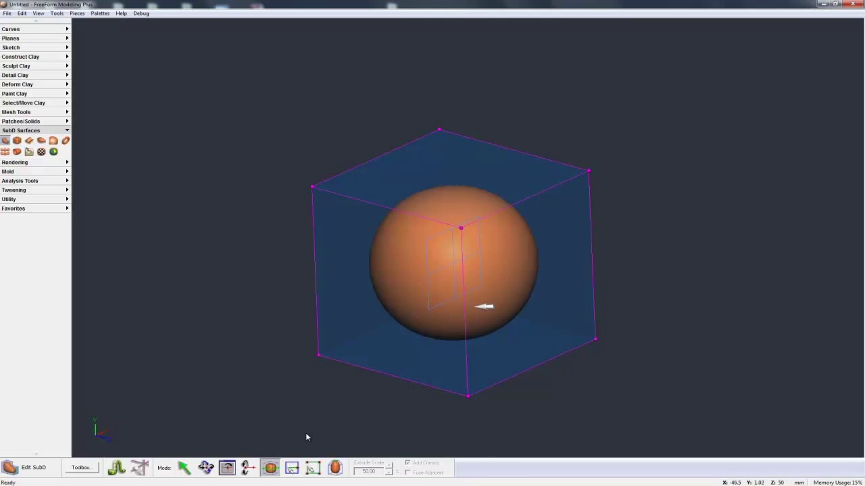
# Add a horizontal edge loop around the cage, then undo back to the rounded cube
pyautogui.click(483, 306)
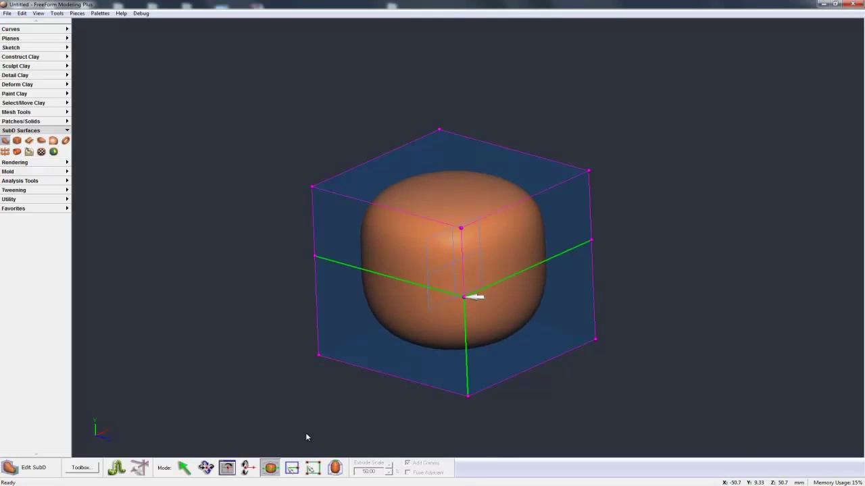
pyautogui.click(292, 468)
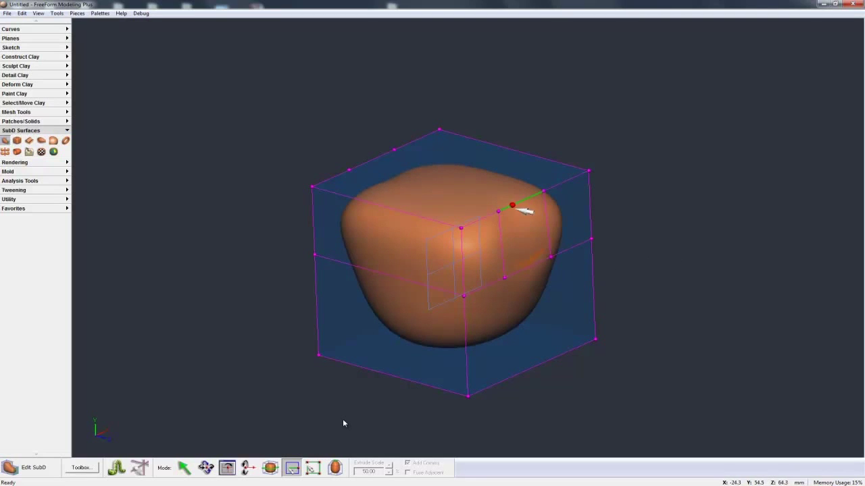
pyautogui.click(184, 468)
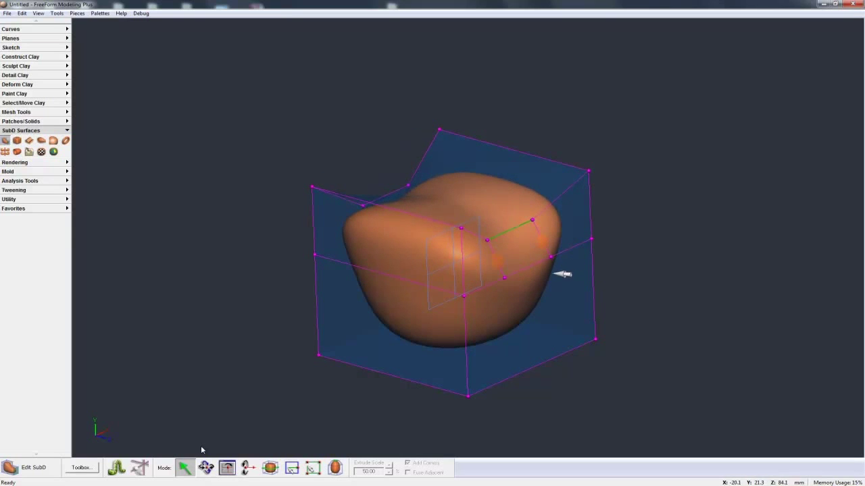
pyautogui.hotkey('ctrl', 'z')
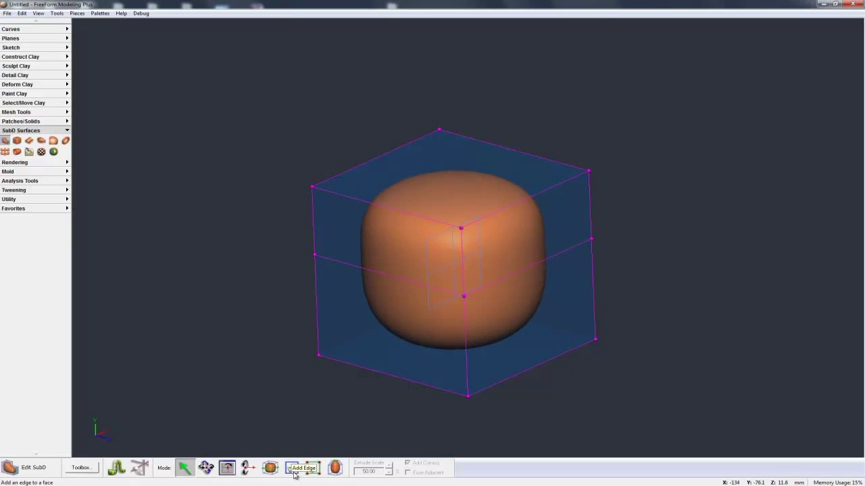
# Draw two new edges down across the right-side faces with Add Edge
pyautogui.click(294, 474)
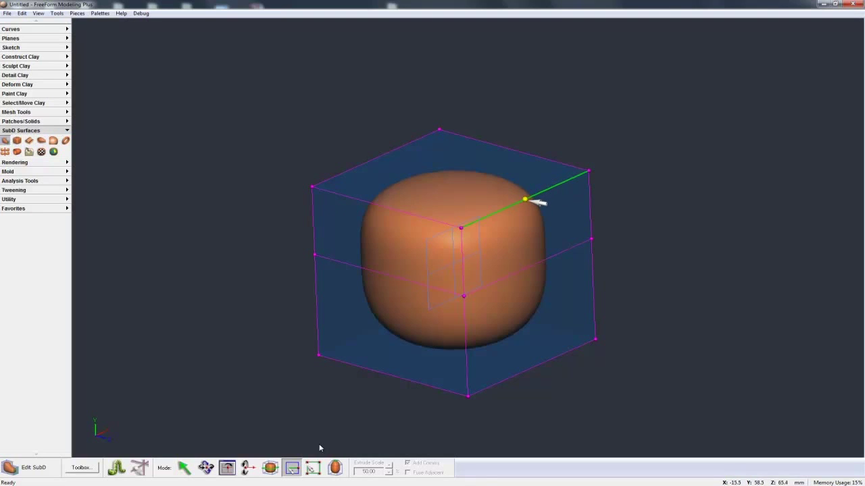
pyautogui.moveTo(526, 200); pyautogui.dragTo(539, 261)
pyautogui.click(538, 265)
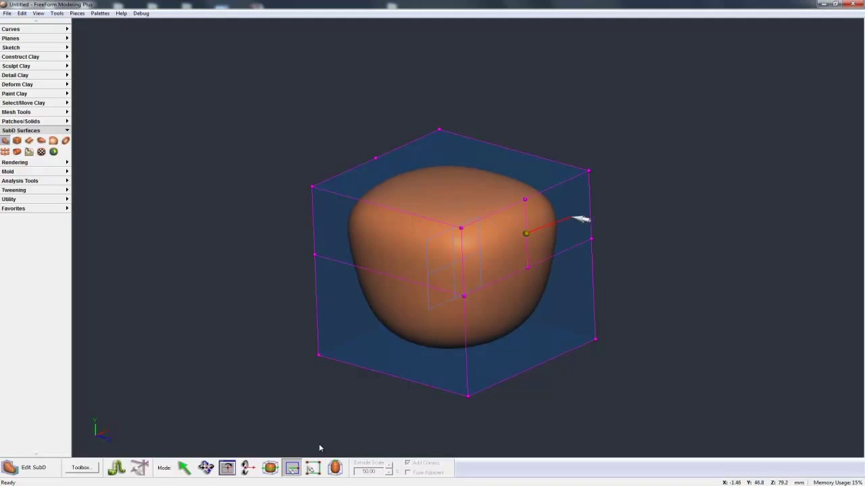
pyautogui.click(590, 205)
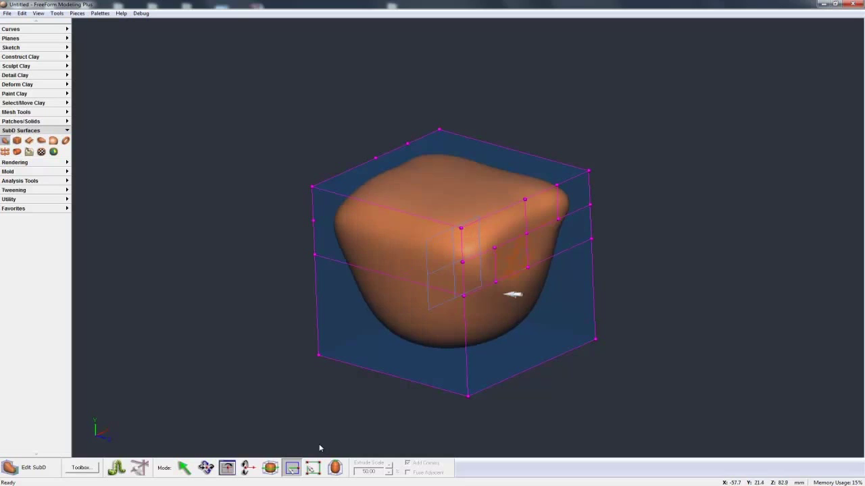
# In Select mode, push the split side faces together until 'Join nearby faces?' appears
pyautogui.click(189, 473)
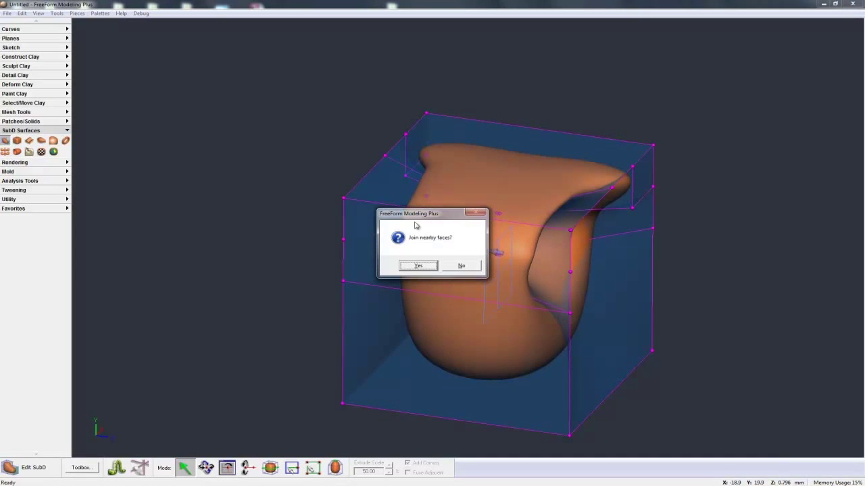
# Answer Yes to 'Join nearby faces?' so the dented faces merge
pyautogui.click(418, 266)
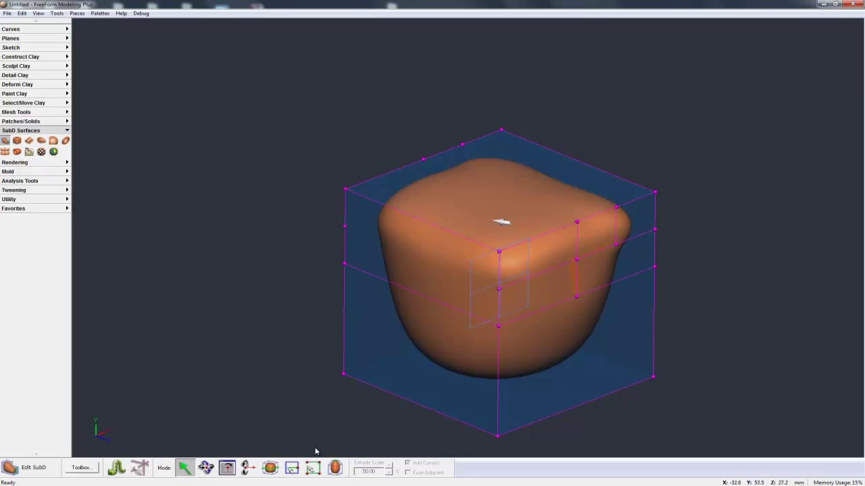
# Undo to the plain rounded cube and delete its top face, leaving an open cup
pyautogui.hotkey('ctrl', 'z')
pyautogui.hotkey('ctrl', 'z')
pyautogui.hotkey('ctrl', 'z')
pyautogui.hotkey('ctrl', 'z')
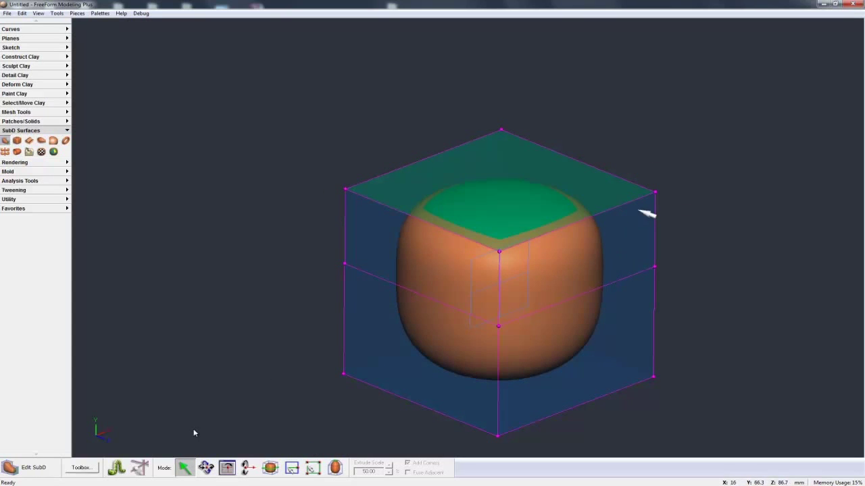
pyautogui.press('Delete')
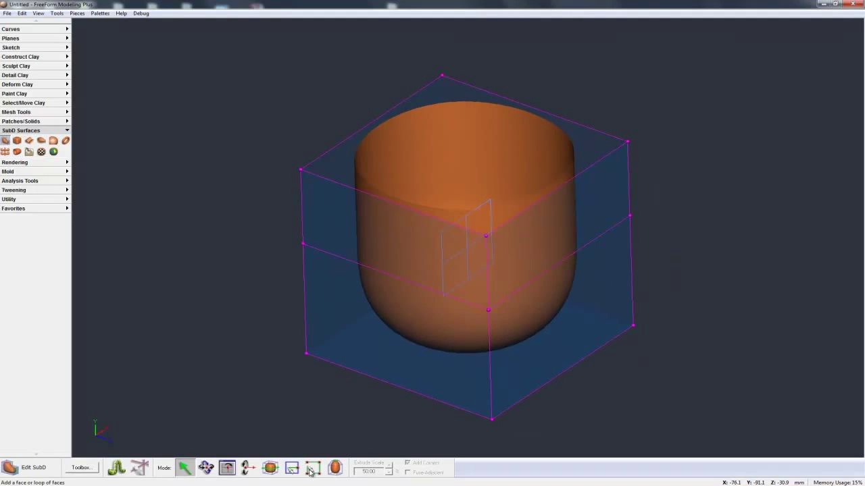
# Close the cup's top with Add Face(s), inspect the pinched result, then undo it
pyautogui.click(312, 468)
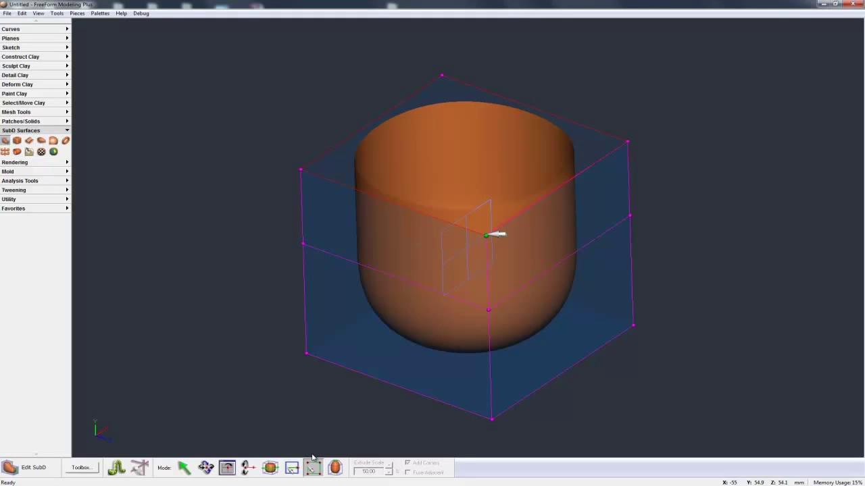
pyautogui.click(485, 235)
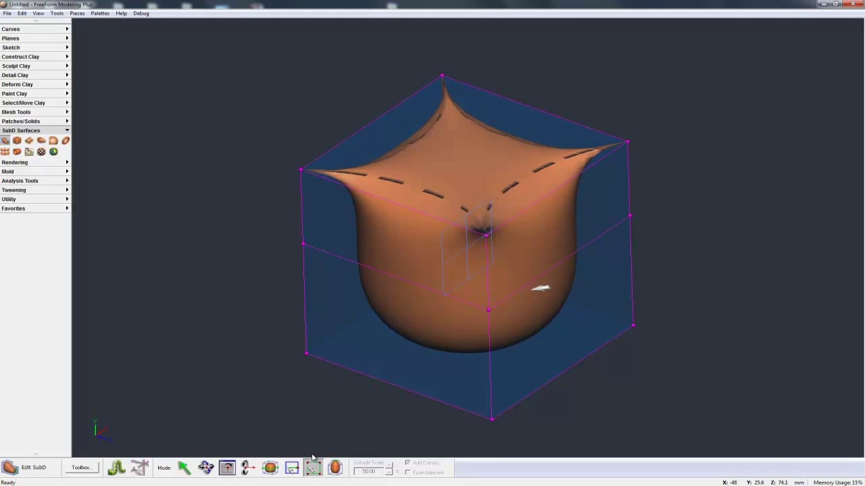
pyautogui.press('space')
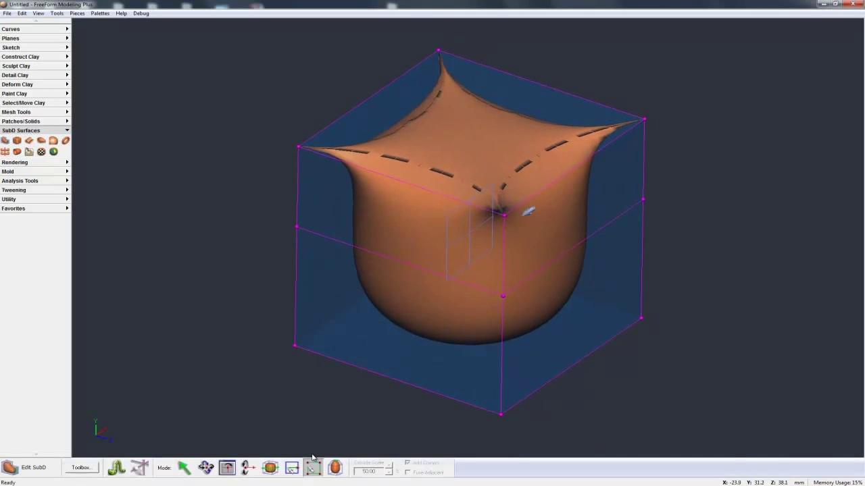
pyautogui.hotkey('ctrl', 'z')
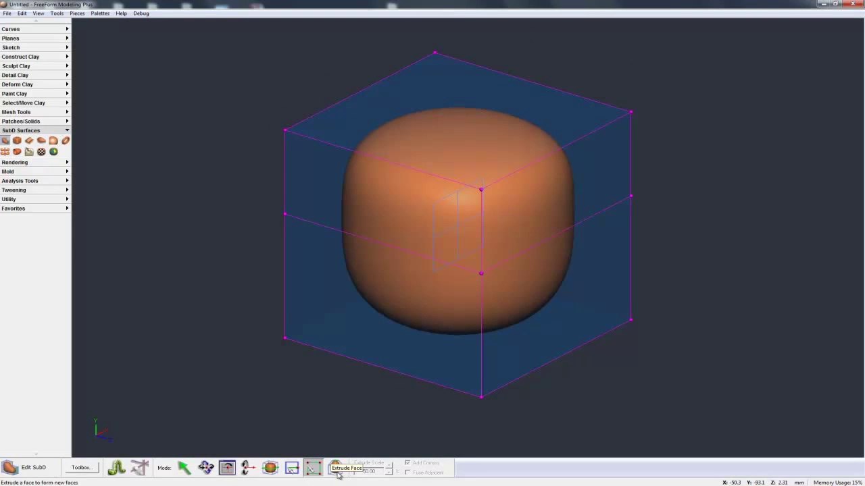
# Reset to the sphere cage and extrude its right face outward into a capsule
pyautogui.click(338, 473)
pyautogui.hotkey('ctrl', 'z')
pyautogui.hotkey('ctrl', 'z')
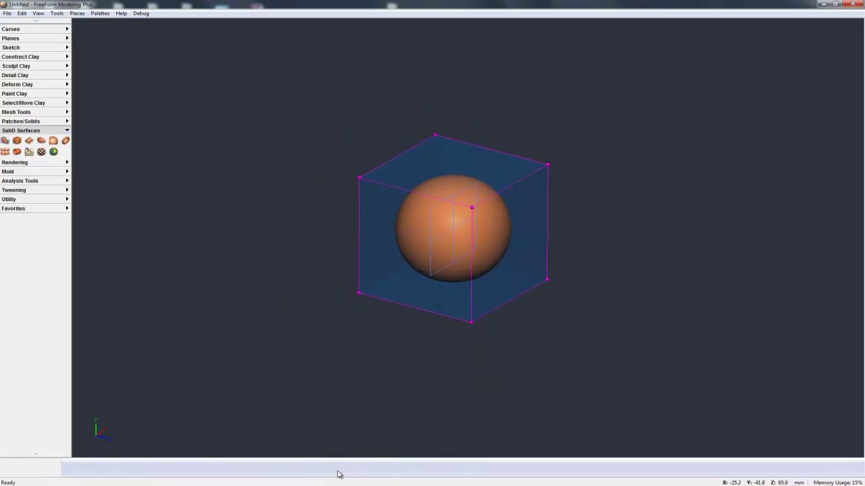
pyautogui.click(336, 474)
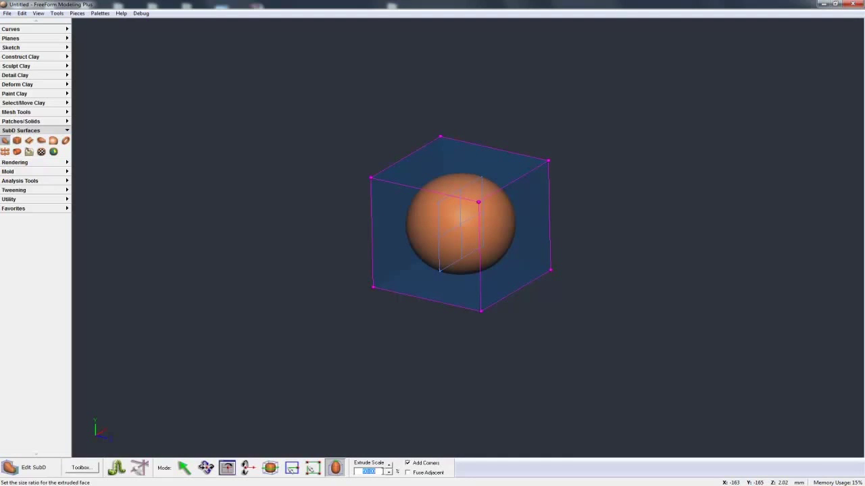
pyautogui.click(389, 474)
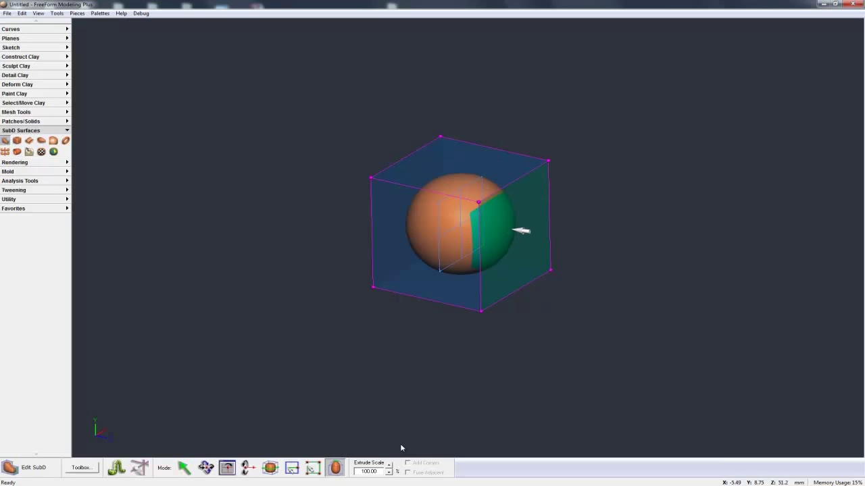
pyautogui.moveTo(521, 230); pyautogui.dragTo(650, 266)
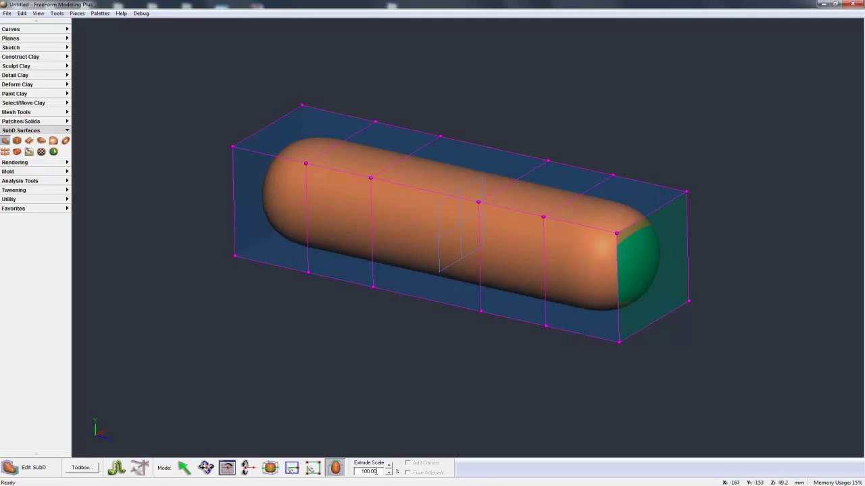
# Set Extrude Scale to 50, extrude both end faces, then undo that extrusion
pyautogui.click(357, 472)
pyautogui.press('Return')
pyautogui.moveTo(648, 252); pyautogui.dragTo(711, 265)
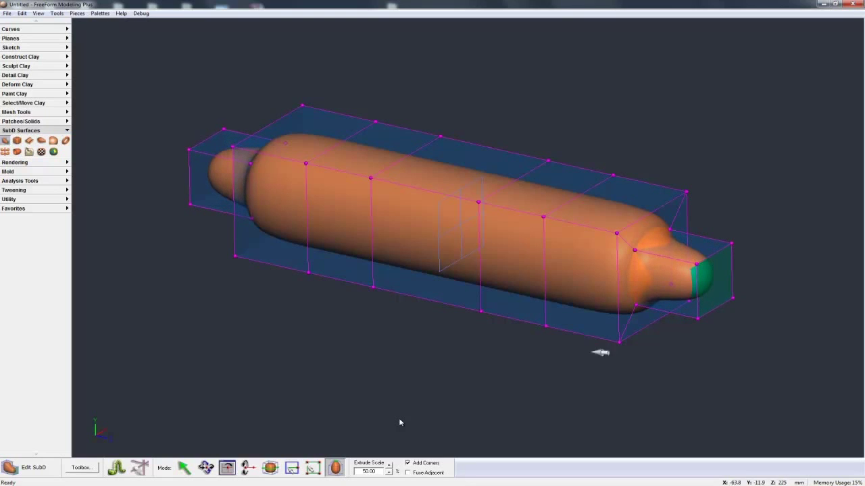
pyautogui.hotkey('ctrl', 'z')
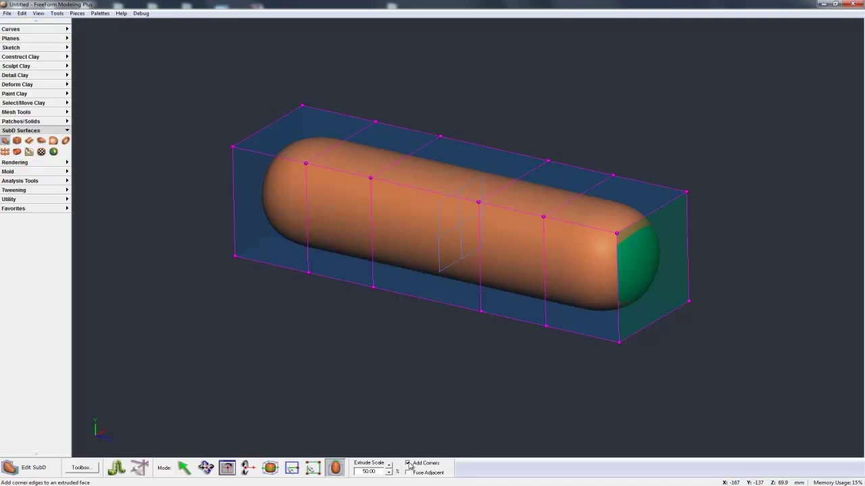
# Turn off Add Corners, replace the 200.00 Extrude Scale value, then re-enable Add Corners
pyautogui.click(408, 464)
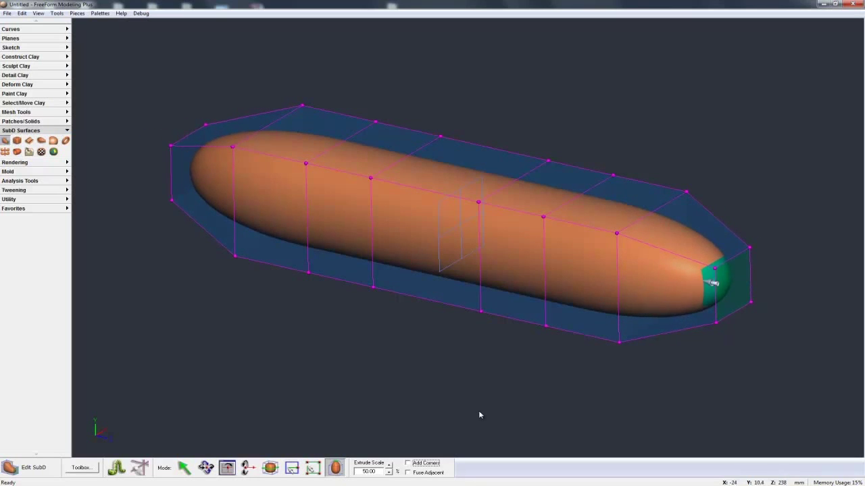
pyautogui.doubleClick(366, 471)
pyautogui.write('200')
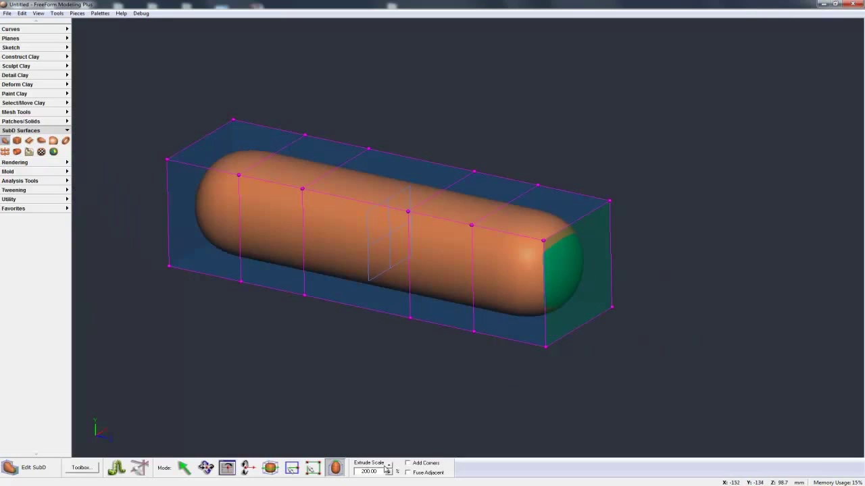
pyautogui.moveTo(375, 471); pyautogui.dragTo(357, 472)
pyautogui.write('50')
pyautogui.click(420, 464)
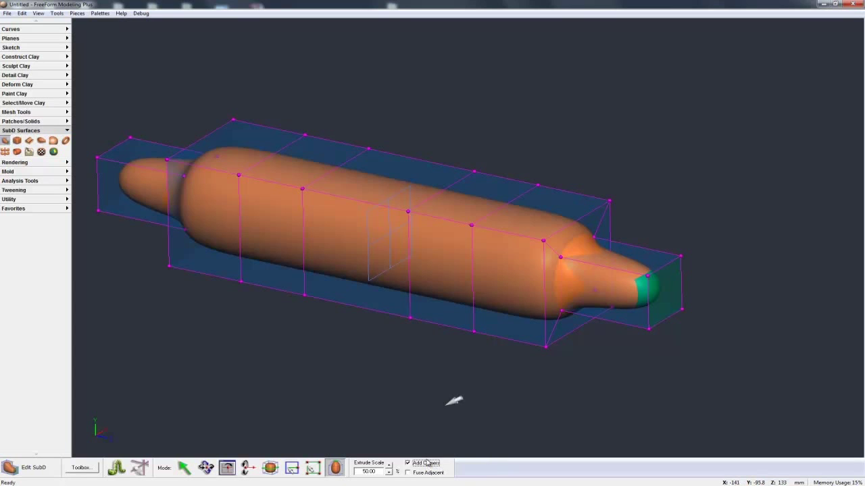
# Undo the neck extrusion, enable Add Corners, and extrude the end face then pull it back
pyautogui.press('ctrl')
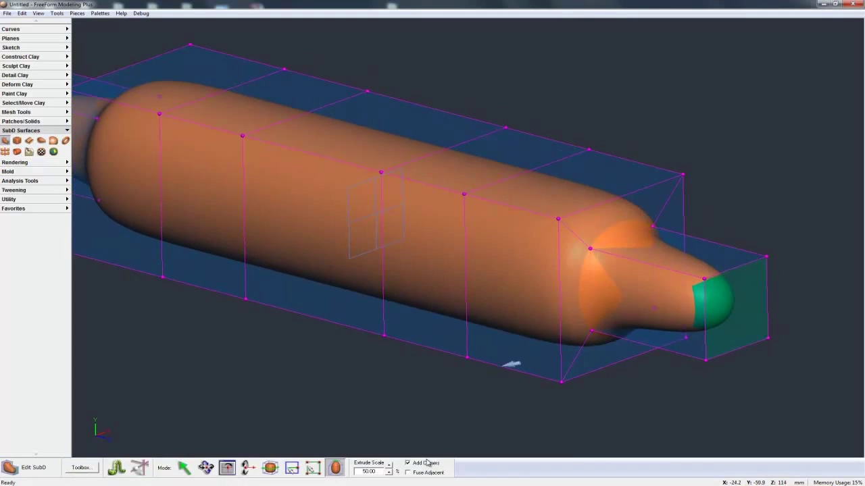
pyautogui.hotkey('ctrl', 'z')
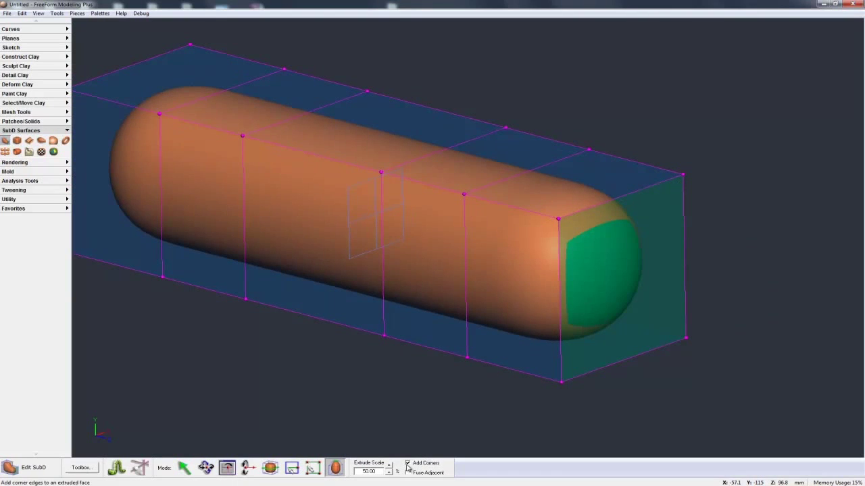
pyautogui.click(407, 463)
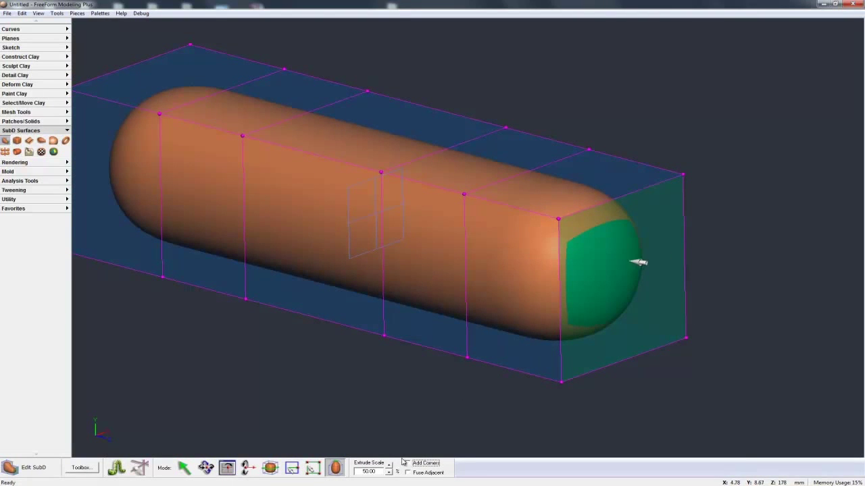
pyautogui.moveTo(638, 262)
pyautogui.mouseDown()
pyautogui.moveTo(718, 283)
pyautogui.moveTo(650, 265)
pyautogui.moveTo(642, 302)
pyautogui.mouseUp()
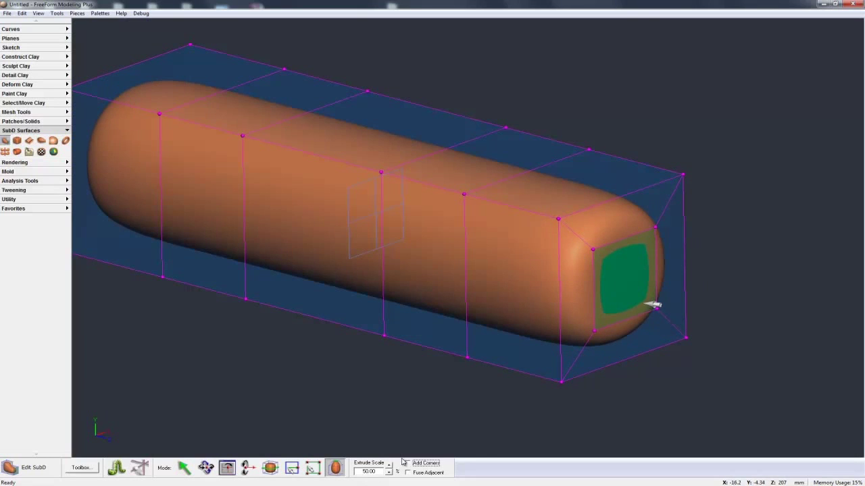
pyautogui.moveTo(647, 305); pyautogui.dragTo(641, 307)
# Extrude the end face into a narrower cornered tip, then undo back to the starting cube
pyautogui.click(407, 463)
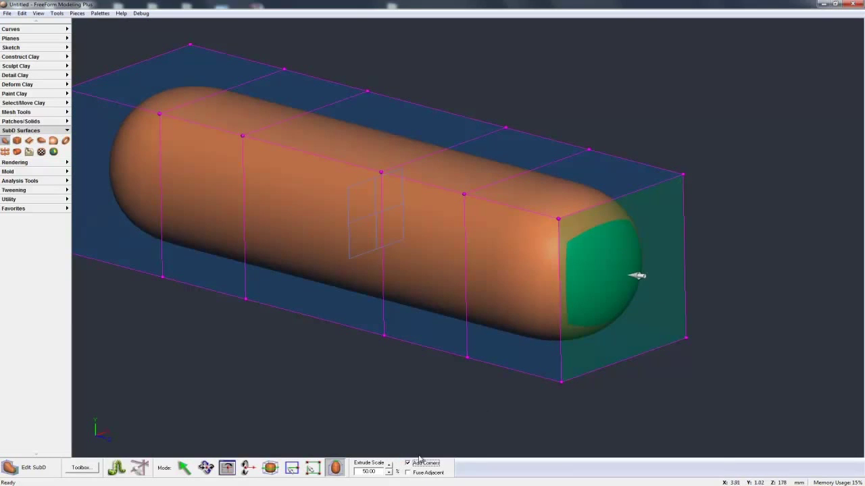
pyautogui.moveTo(637, 276); pyautogui.dragTo(724, 298)
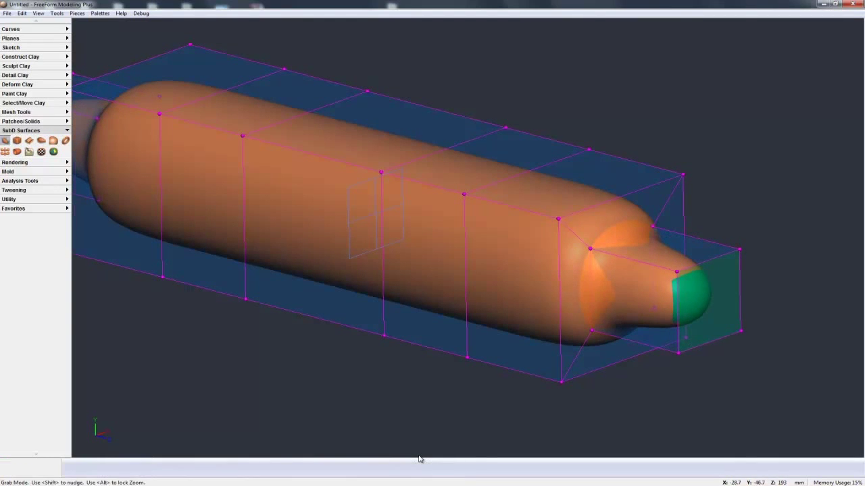
pyautogui.moveTo(617, 412); pyautogui.dragTo(419, 459)
pyautogui.hotkey('ctrl', 'z')
pyautogui.hotkey('ctrl', 'z')
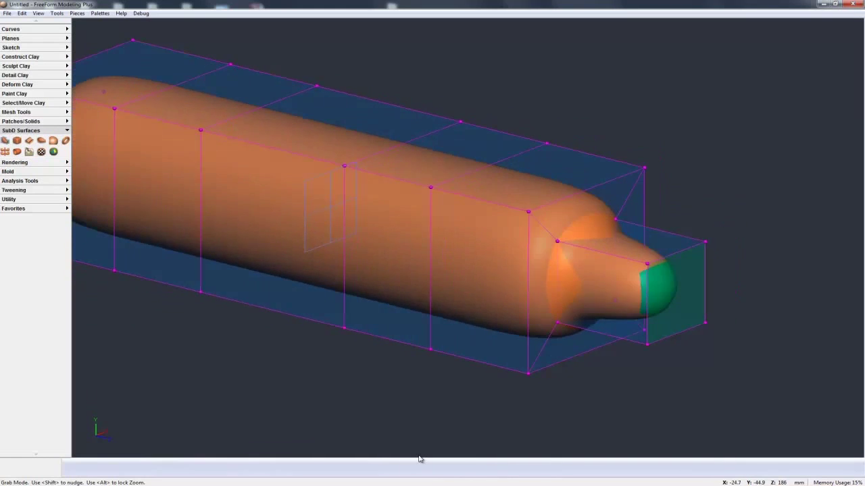
pyautogui.hotkey('ctrl', 'z')
pyautogui.hotkey('ctrl', 'z')
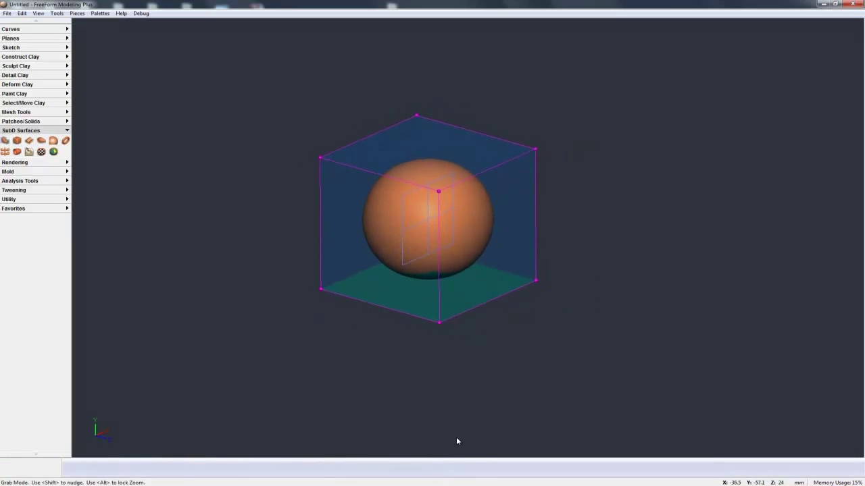
# Set Extrude Scale to 100 and extrude the right face repeatedly to lengthen the capsule
pyautogui.doubleClick(367, 472)
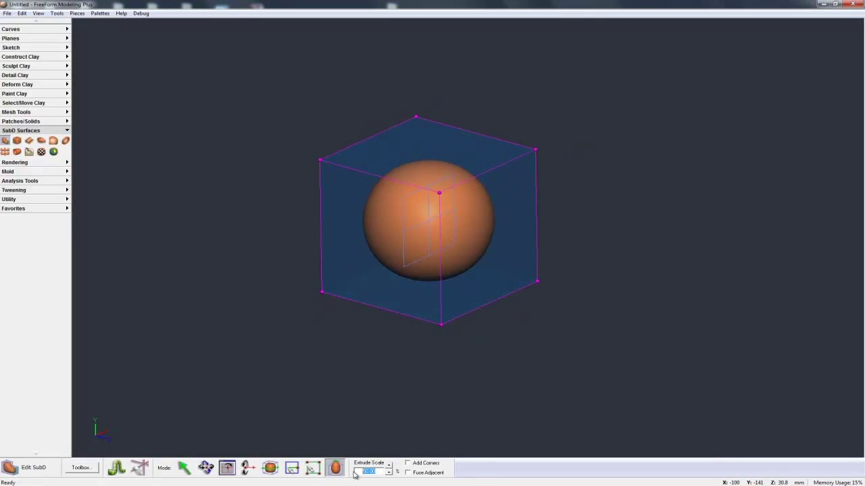
pyautogui.press('Return')
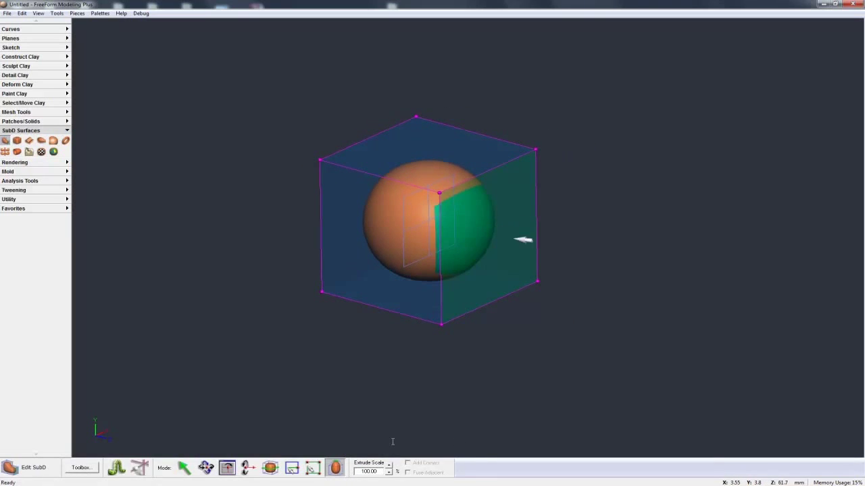
pyautogui.click(525, 235)
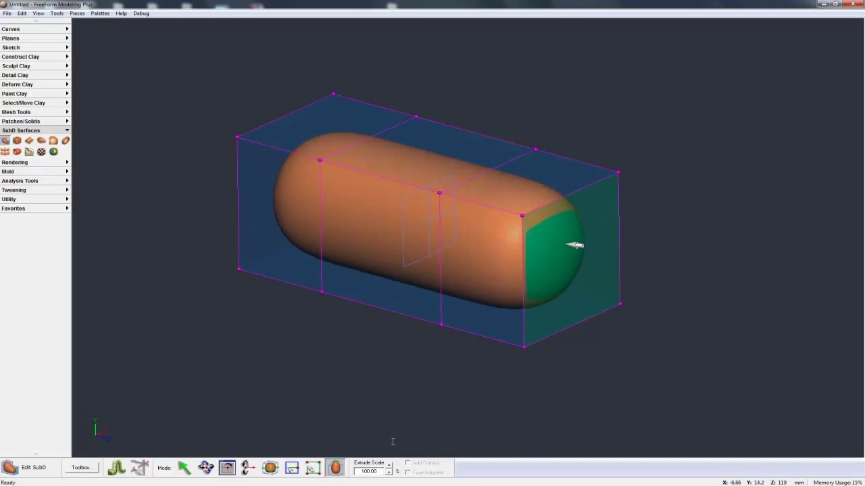
pyautogui.click(575, 246)
pyautogui.moveTo(607, 255); pyautogui.dragTo(666, 291)
pyautogui.moveTo(642, 263); pyautogui.dragTo(714, 323)
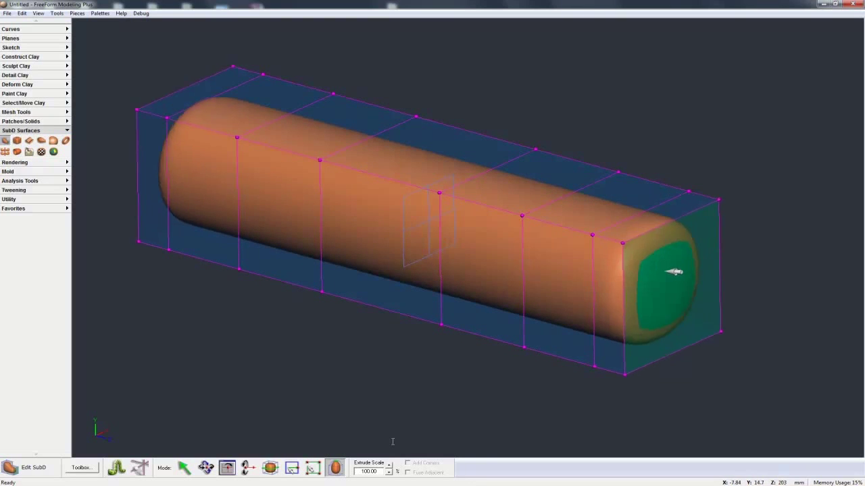
# Extend the capsule cage once more and select three adjacent side faces
pyautogui.scroll(-3, 392, 442)
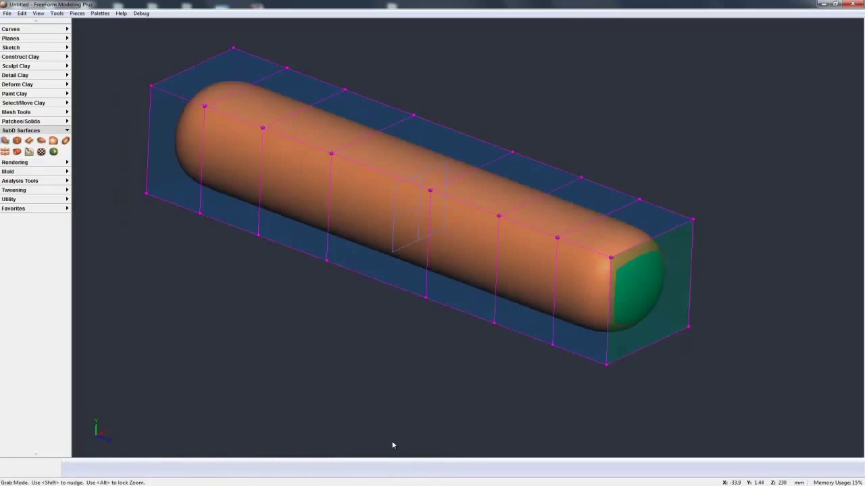
pyautogui.moveTo(626, 277); pyautogui.dragTo(666, 324)
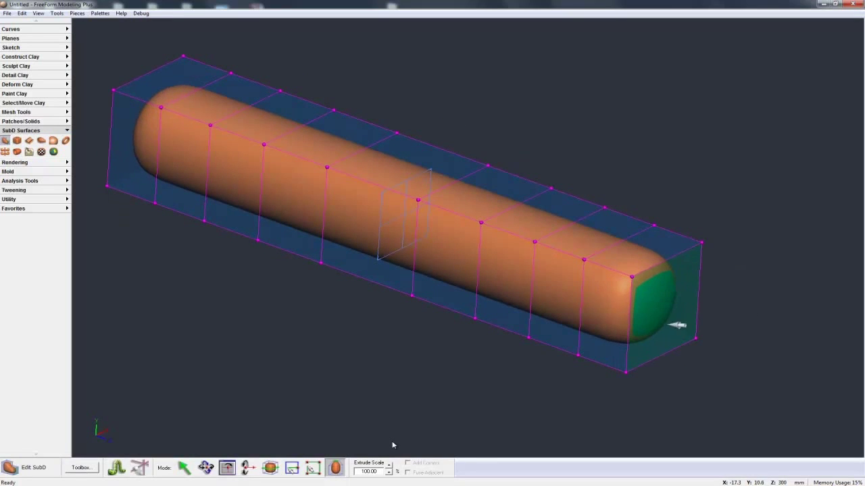
pyautogui.scroll(2, 392, 444)
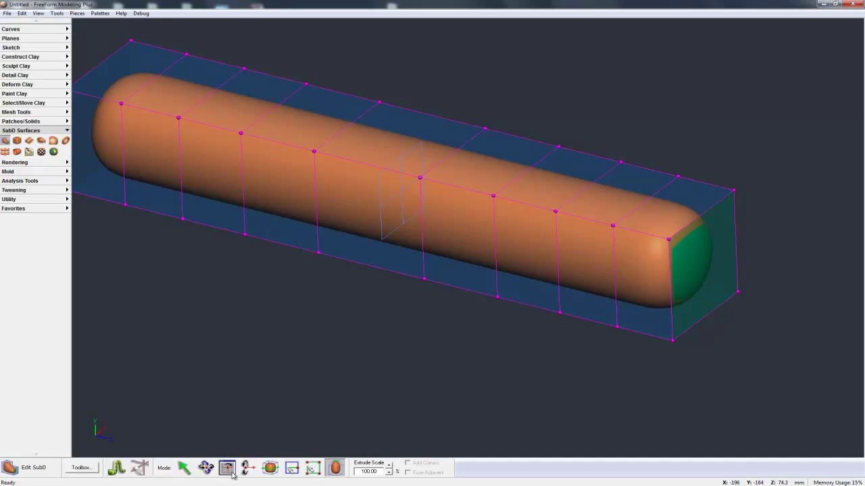
pyautogui.click(181, 472)
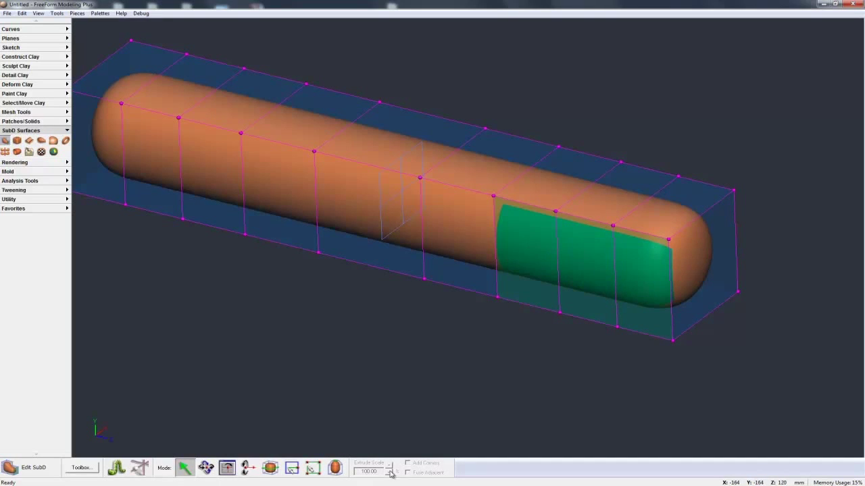
pyautogui.click(336, 468)
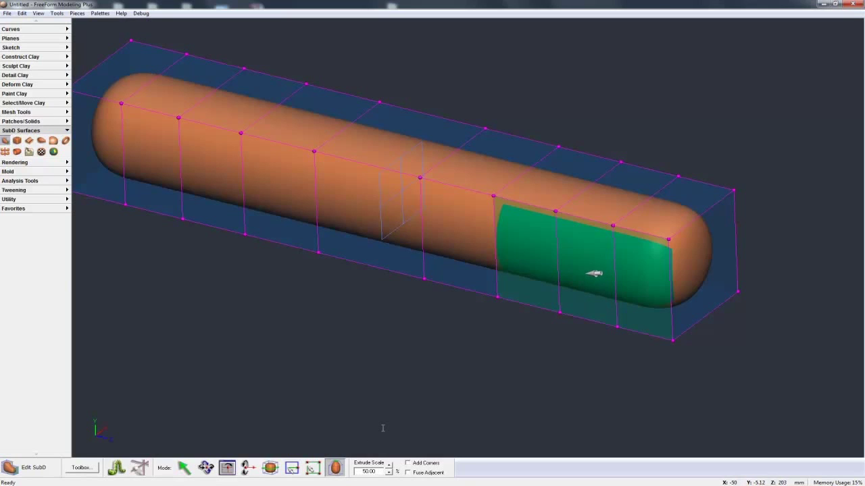
# Extrude the three side faces separately, then fused, undoing back to a short capsule
pyautogui.moveTo(592, 272); pyautogui.dragTo(529, 321)
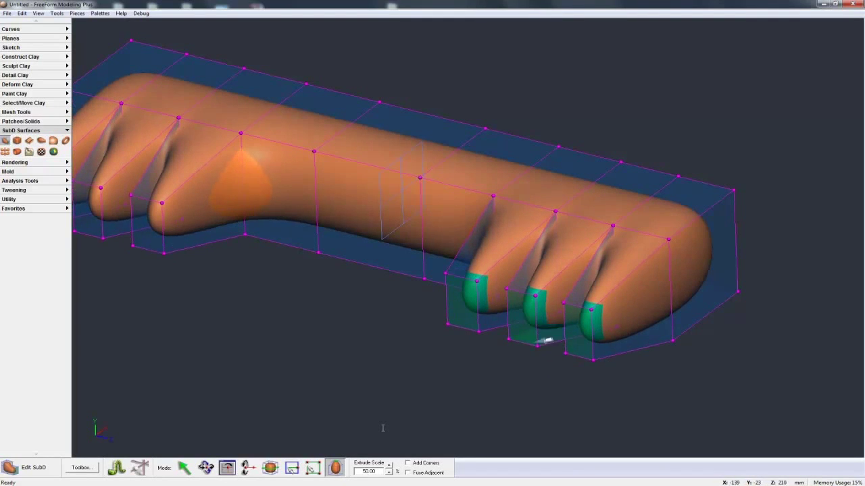
pyautogui.hotkey('ctrl', 'z')
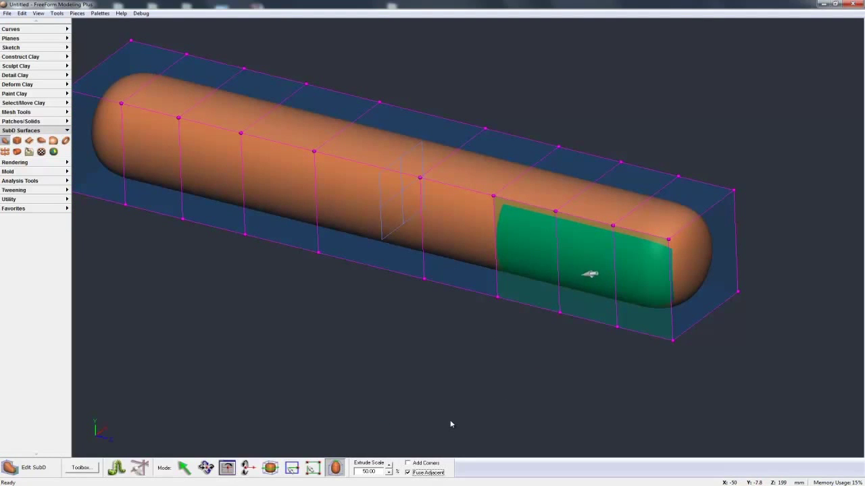
pyautogui.moveTo(587, 275); pyautogui.dragTo(501, 338)
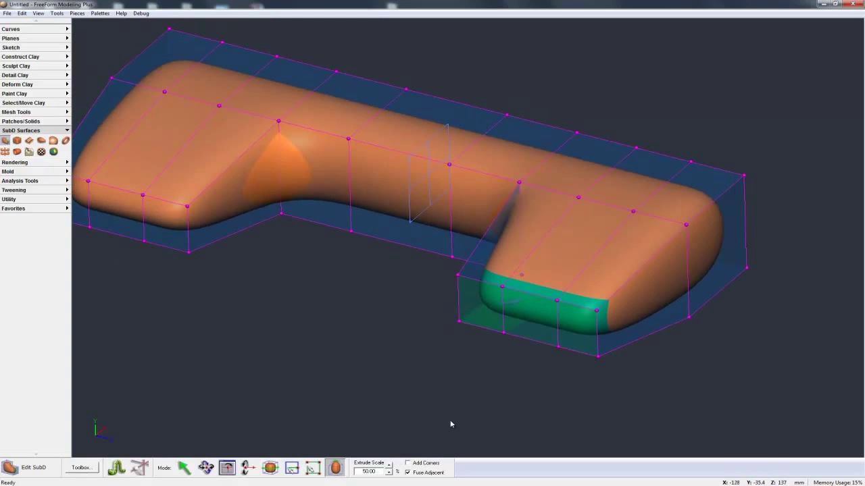
pyautogui.hotkey('ctrl', 'z')
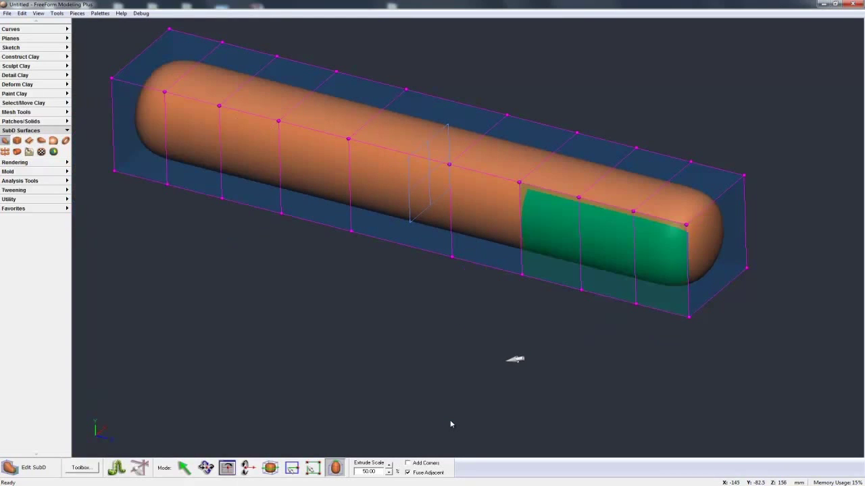
pyautogui.hotkey('ctrl', 'z')
pyautogui.hotkey('ctrl', 'z')
pyautogui.hotkey('ctrl', 'z')
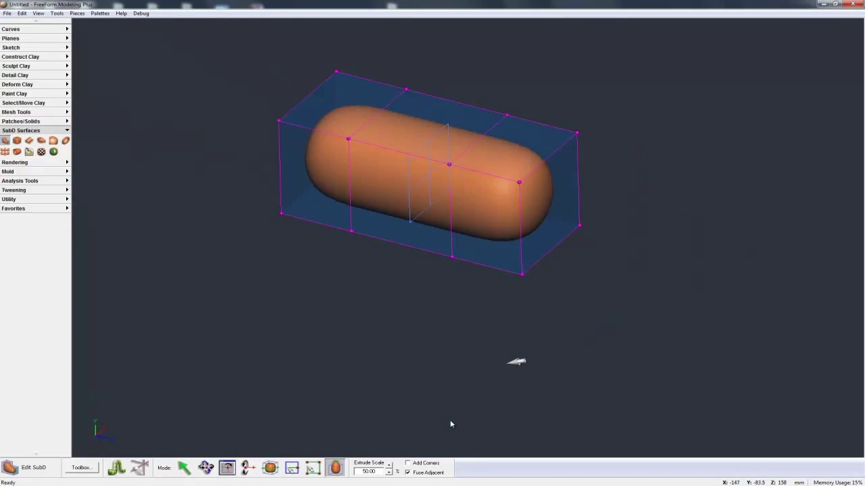
pyautogui.hotkey('ctrl', 'z')
pyautogui.write('100')
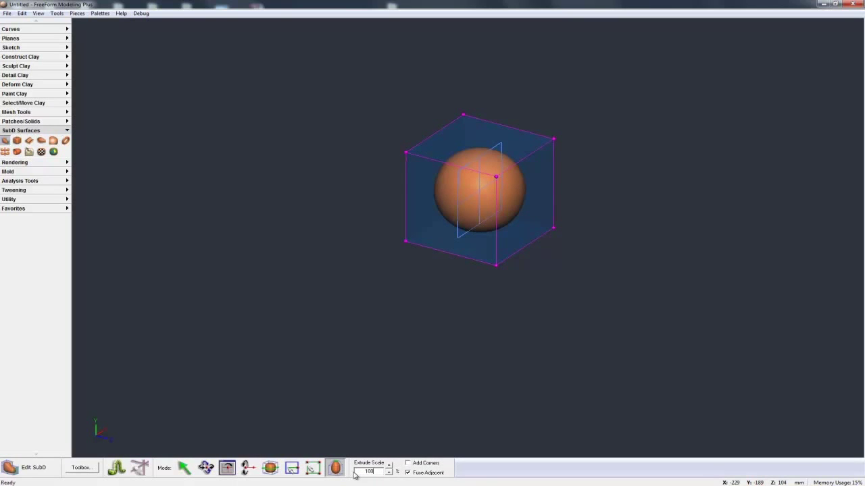
# Extrude the faces around at scale 100 and join the meeting ends into a closed ring
pyautogui.press('Return')
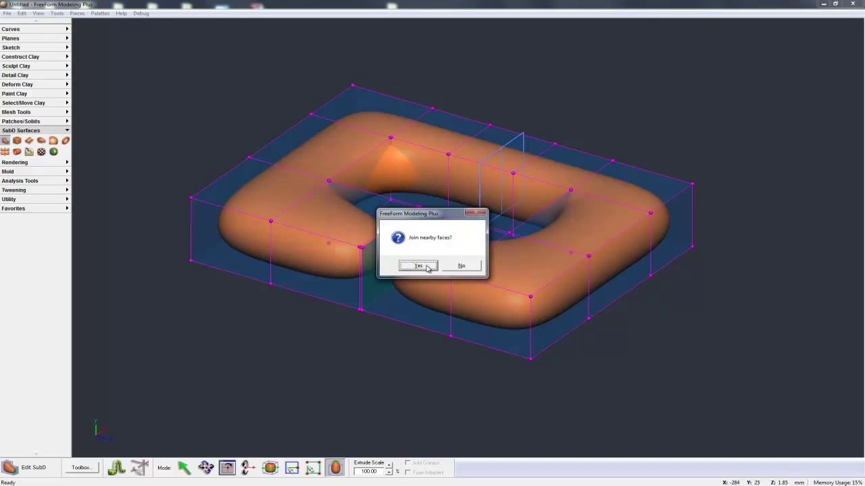
pyautogui.click(418, 265)
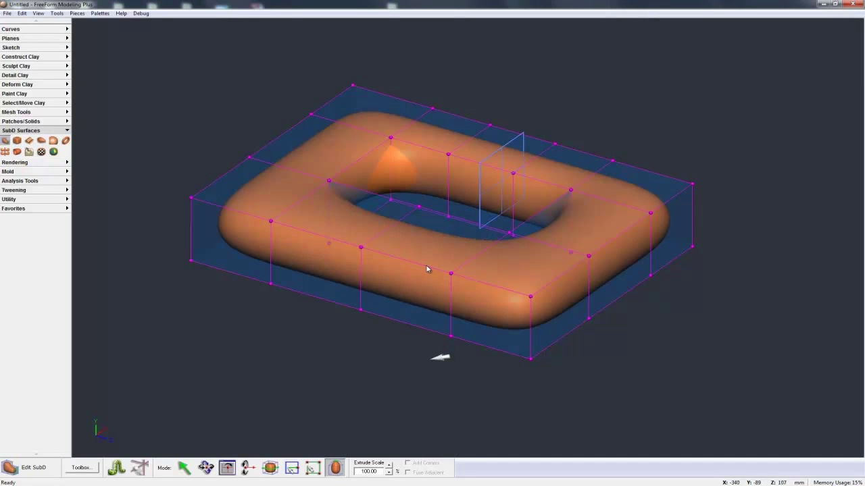